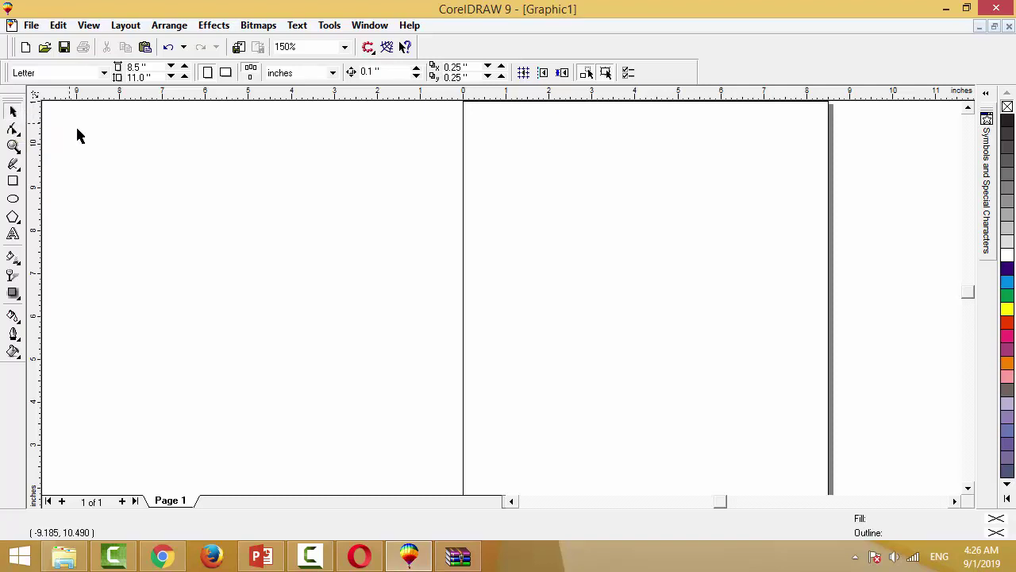
left_click(335, 322)
left_click_drag(349, 302, 424, 233)
left_click_drag(310, 390, 444, 322)
left_click_drag(284, 243, 198, 349)
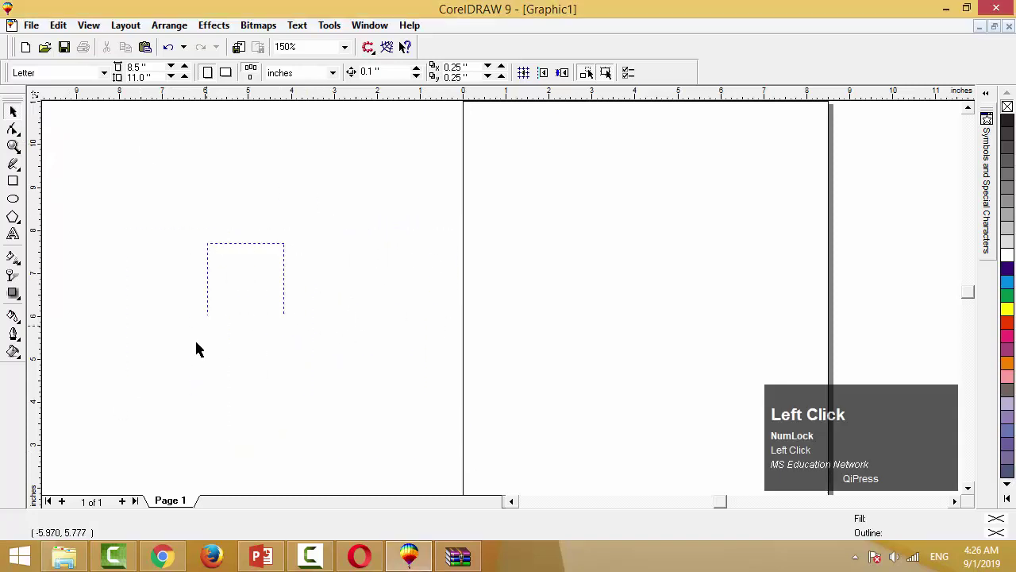
Step: Switch to the desktop, marquee-select all the icons and the second row of icons, and return to CorelDRAW
left_click(946, 8)
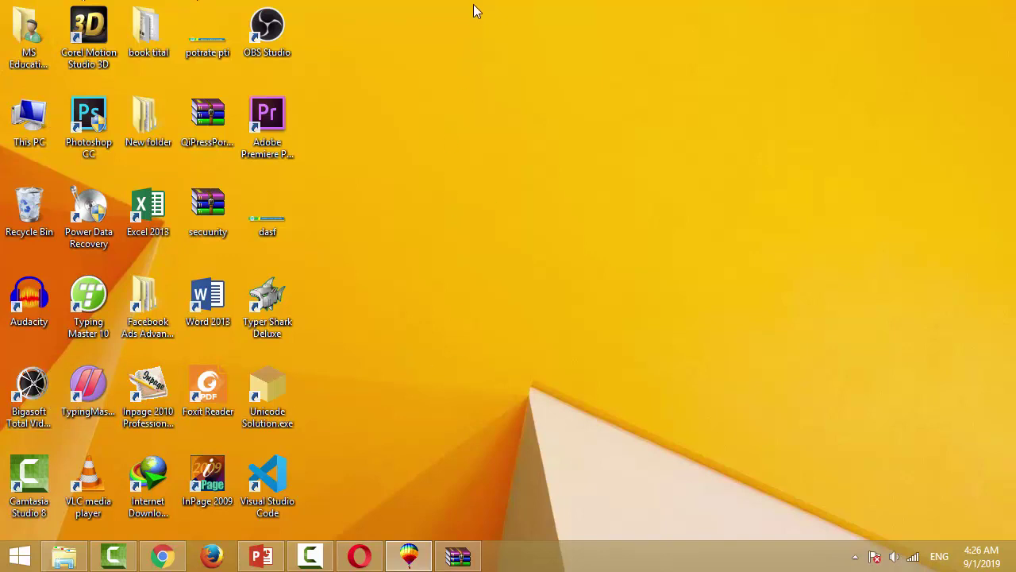
left_click(385, 236)
left_click_drag(385, 103, 3, 536)
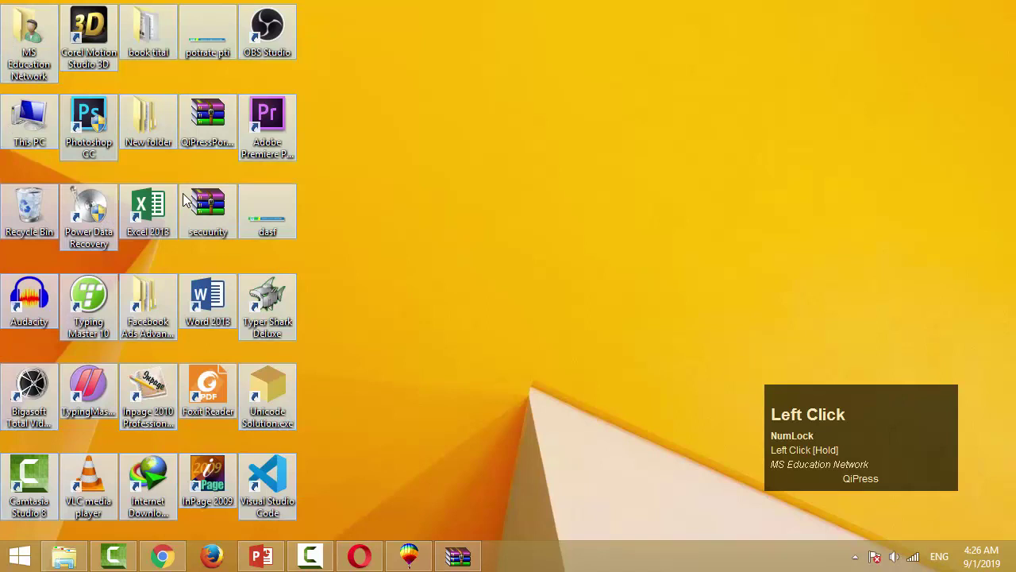
left_click(343, 131)
left_click(347, 110)
left_click_drag(361, 95, 2, 159)
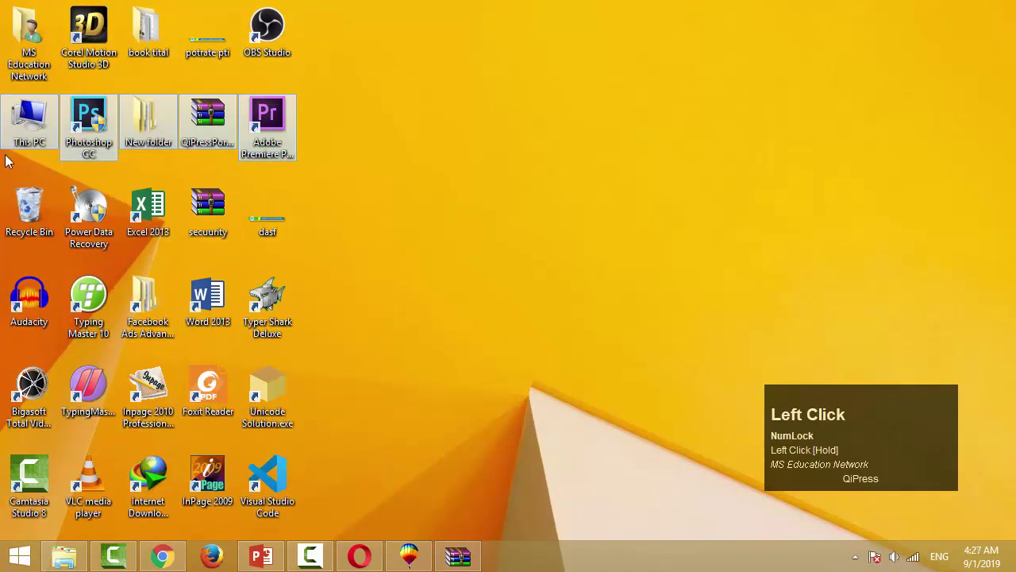
left_click(409, 555)
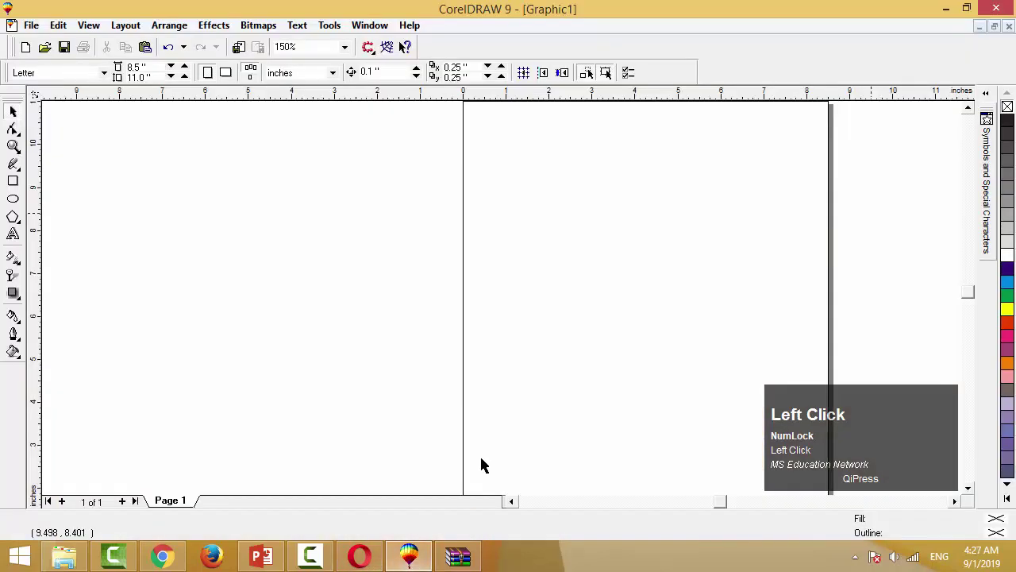
Step: Draw a rectangle about 2.735 × 2.051 in beside the page and place a copy of it directly below
left_click(13, 181)
mouse_move(272, 168)
left_mouse_down()
mouse_move(377, 266)
mouse_move(390, 257)
left_mouse_up()
key("space")
left_click_drag(336, 223, 340, 332)
right_click(328, 331)
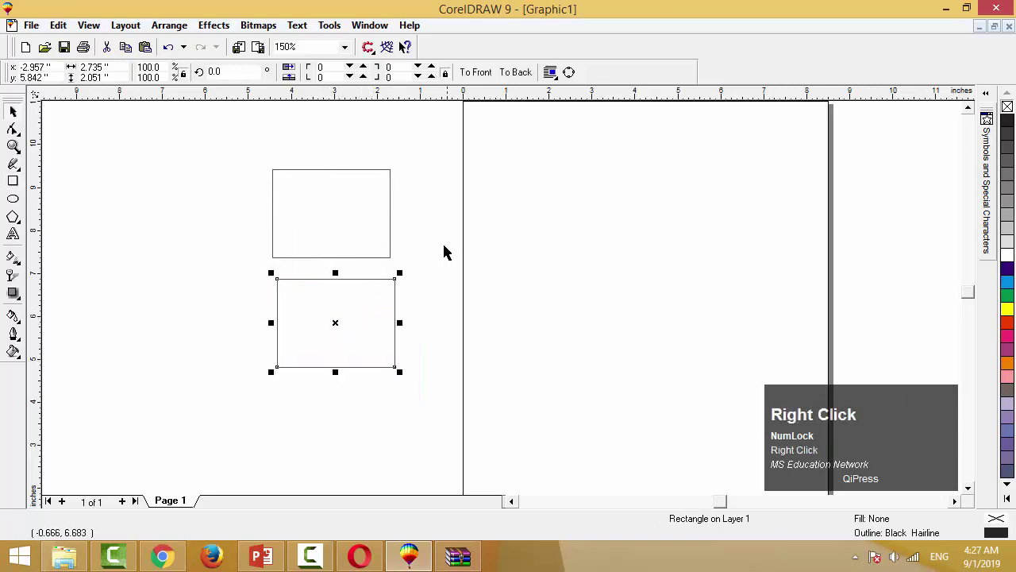
left_click(479, 249)
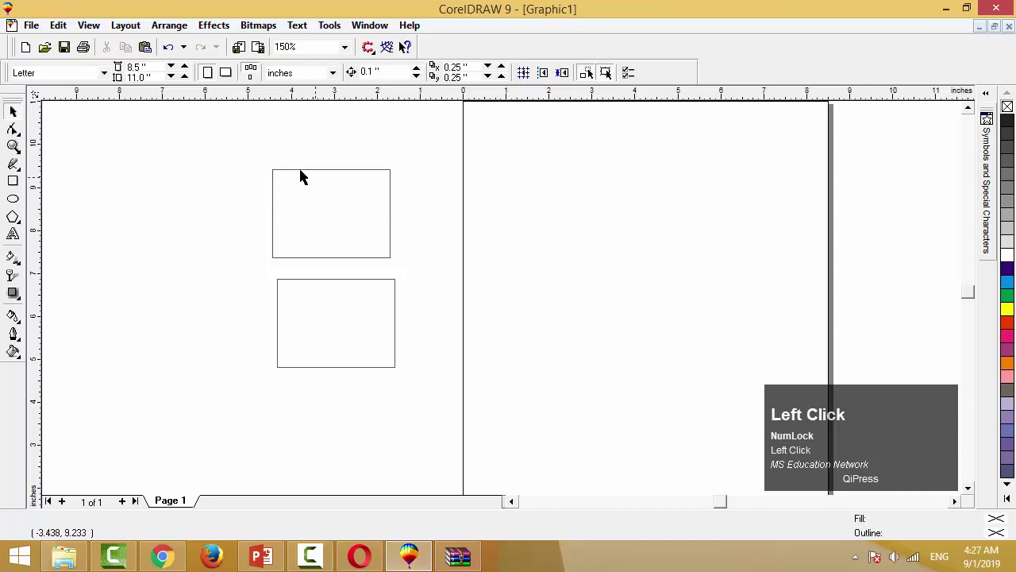
Step: Marquee-select both rectangles and move them together up and further away from the page
left_click_drag(214, 126, 394, 257)
left_click_drag(441, 382, 448, 433)
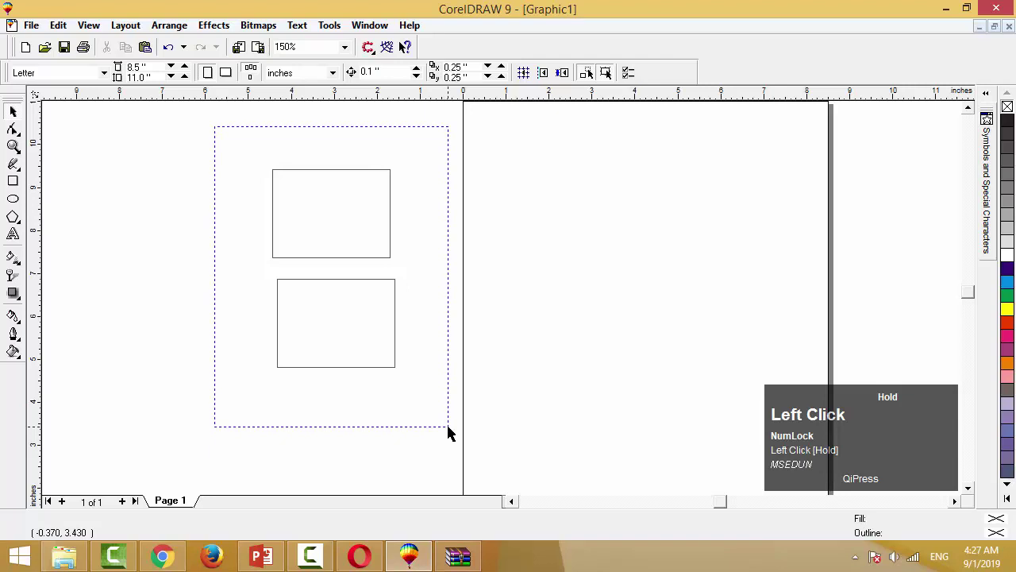
left_click_drag(449, 433, 448, 432)
left_click_drag(326, 273, 267, 243)
left_click(408, 261)
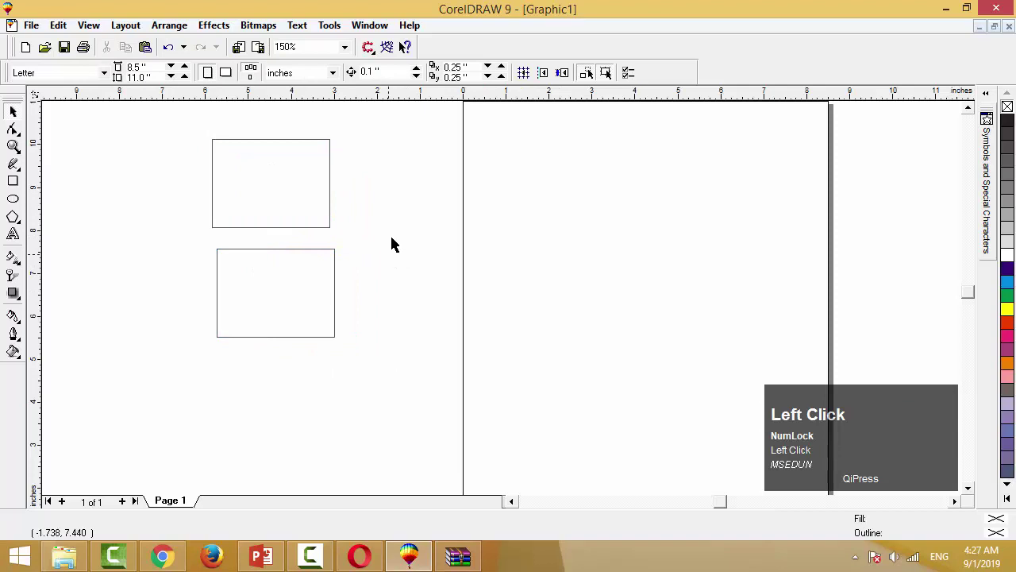
Step: Move the lower rectangle onto the page at about X 2.75, Y 7.25 in and the upper one to about X -3.62, Y 8.74 in
left_click_drag(392, 245, 154, 426)
left_click_drag(261, 299, 584, 262)
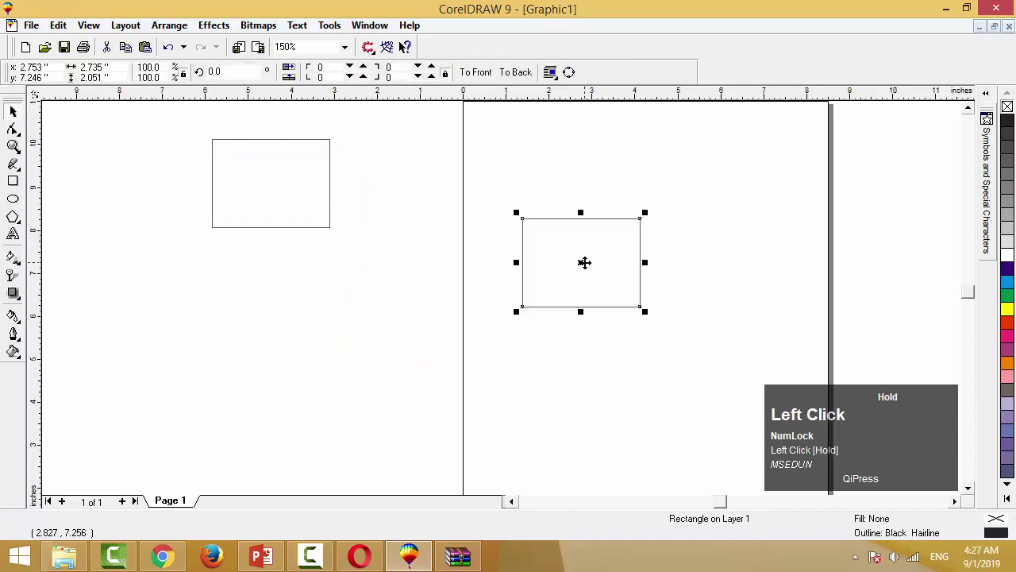
left_click(267, 270)
left_click(254, 181)
left_click_drag(277, 187, 313, 203)
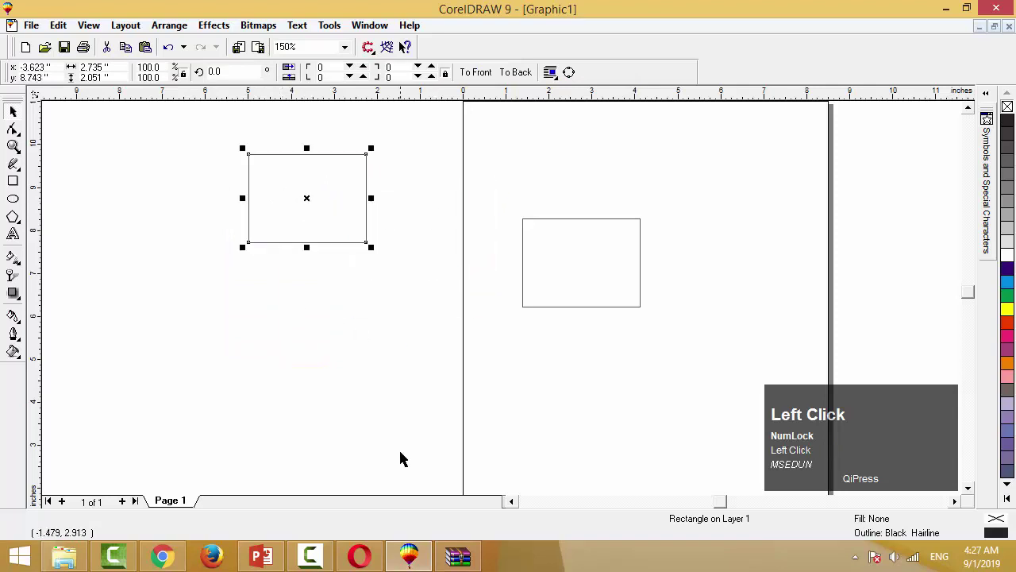
left_click(464, 403)
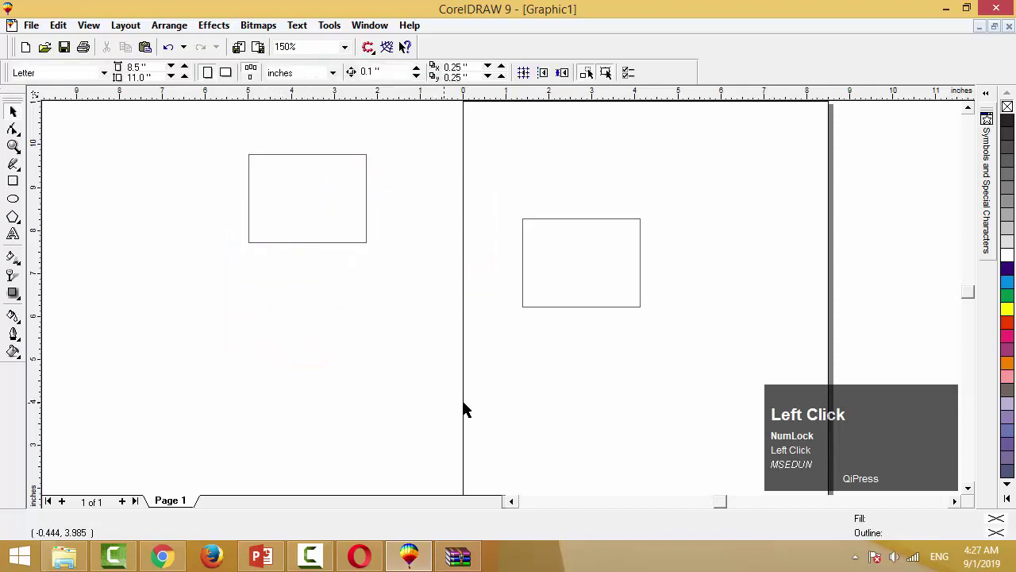
Step: Test selecting the rectangles by outline and by interior with treating objects as filled turned off, and restore the option
left_click(588, 72)
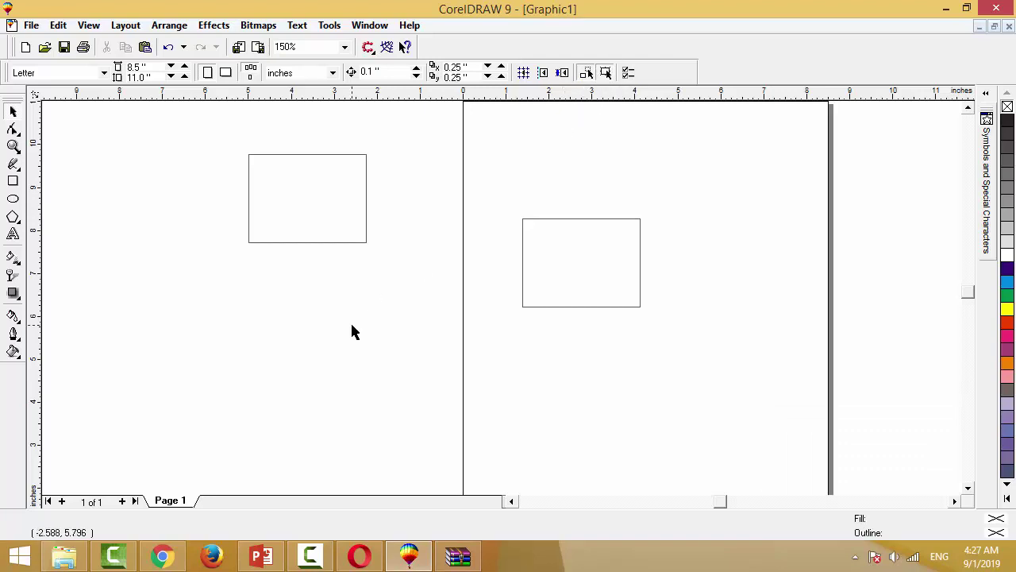
left_click(308, 203)
left_click(382, 324)
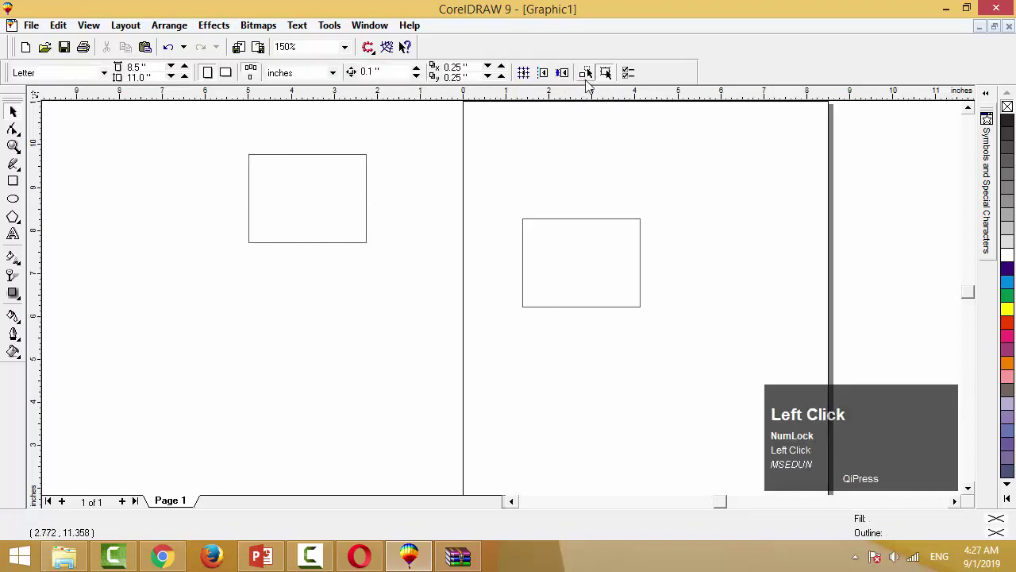
left_click(281, 154)
left_click(297, 220)
left_click(521, 249)
left_click(461, 295)
left_click(586, 73)
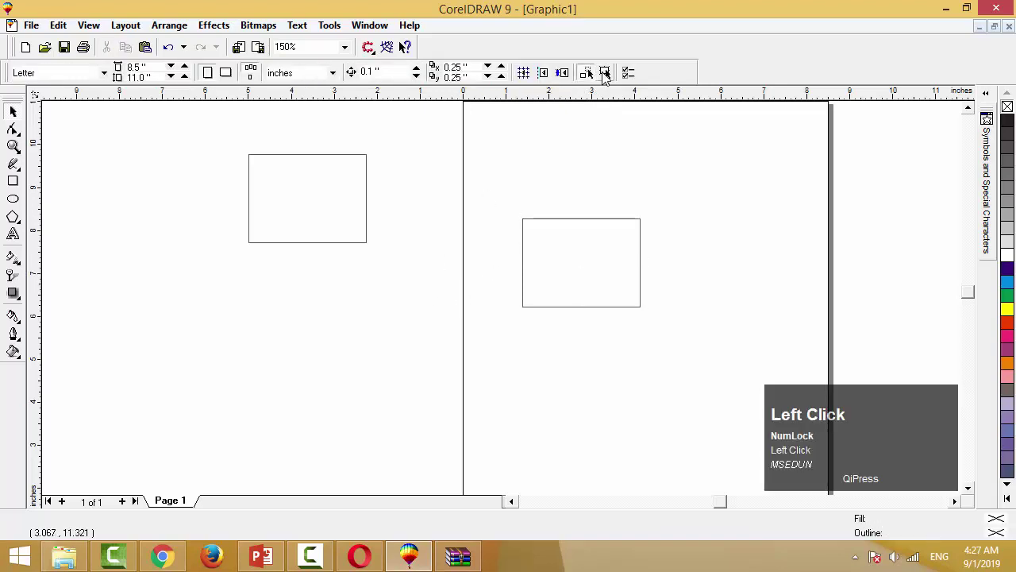
Step: Move the rectangle beside the page by its interior closer to the page edge, centred at about X -2.11, Y 8.19 in
left_click(544, 243)
left_click(262, 230)
left_click_drag(307, 197, 331, 272)
left_click_drag(378, 248, 417, 185)
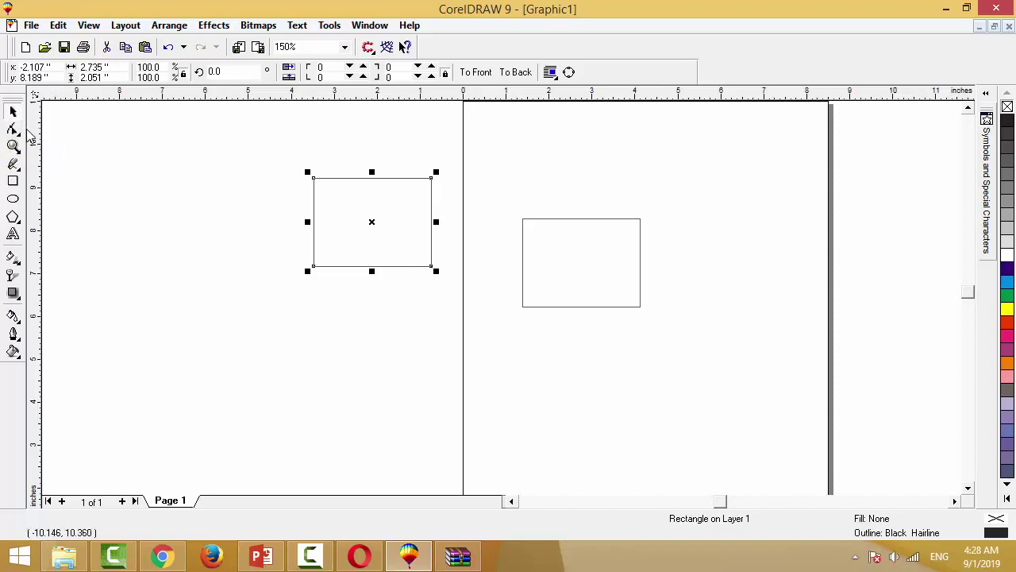
Step: Examine the upper corners and outline of the rectangle beside the page at high magnification, and return to the overall view
left_click(14, 147)
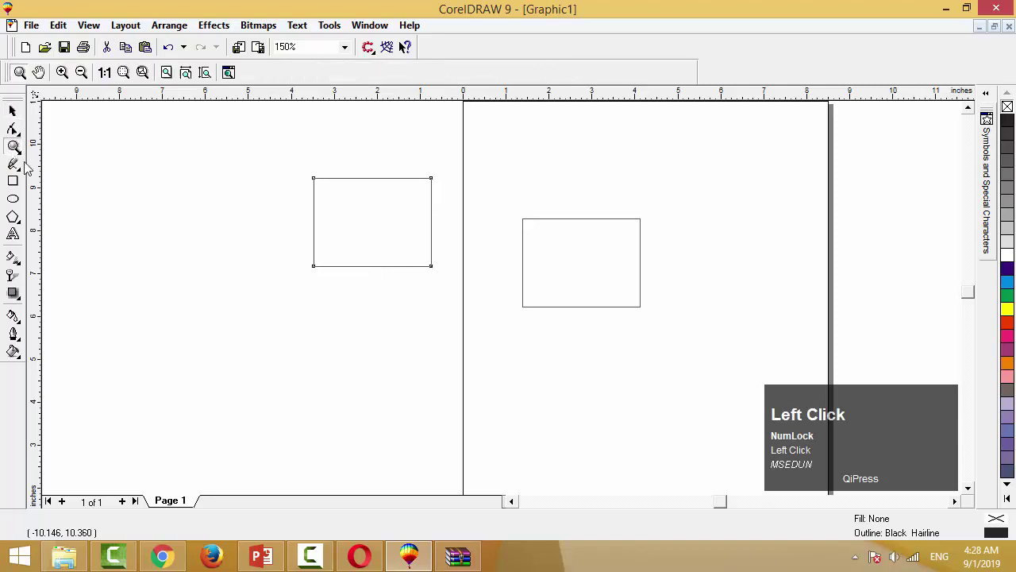
left_click_drag(249, 138, 477, 313)
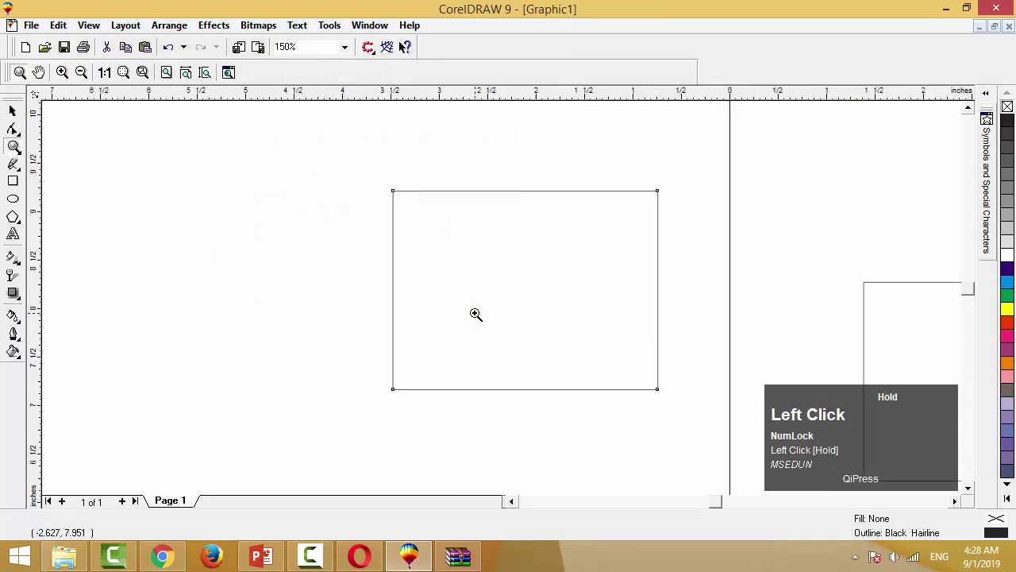
left_click_drag(366, 169, 429, 224)
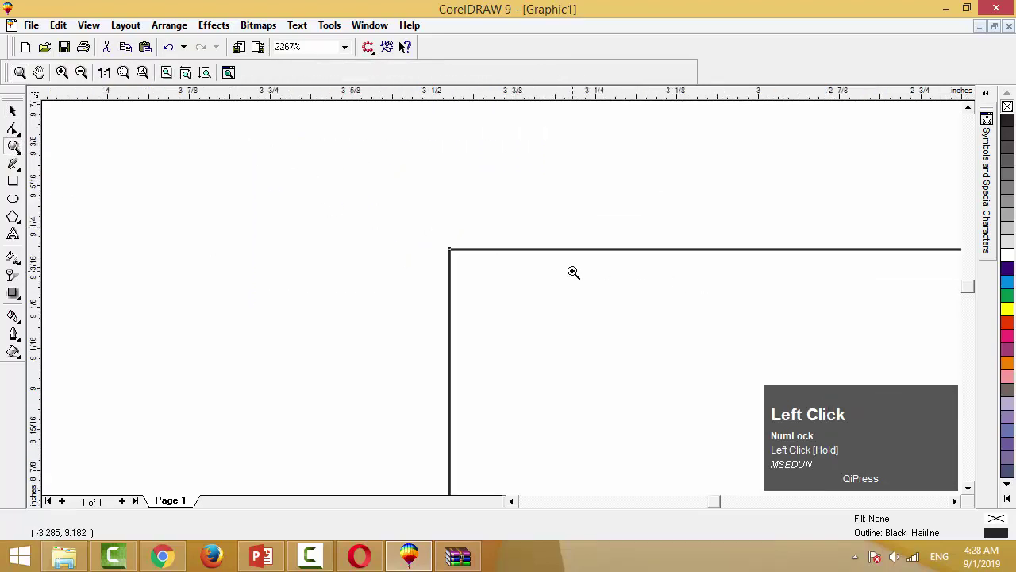
key("F2")
key("F3")
left_click_drag(672, 164, 547, 303)
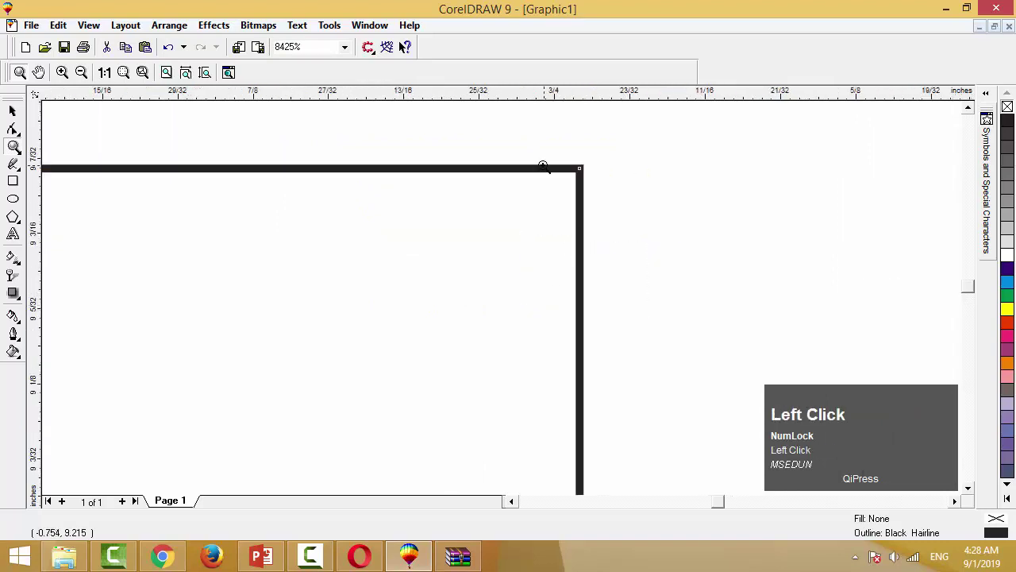
left_click_drag(505, 217, 502, 215)
left_click(492, 279)
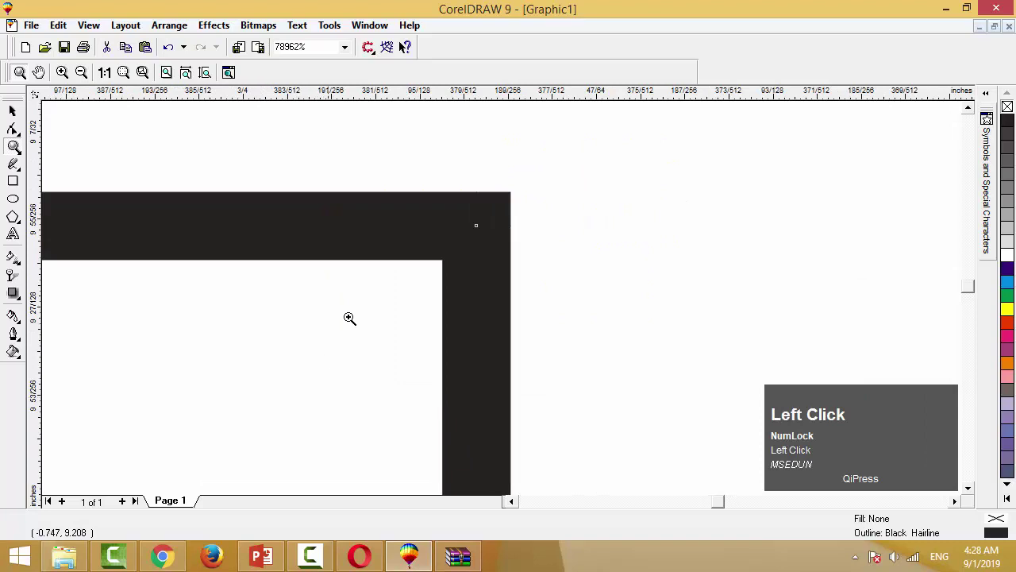
key("F4")
left_click(279, 388)
key("F3")
Step: Make a scaled-down copy of the rectangle beside the page, about 0.097 × 0.073 in, inside the original
key("space")
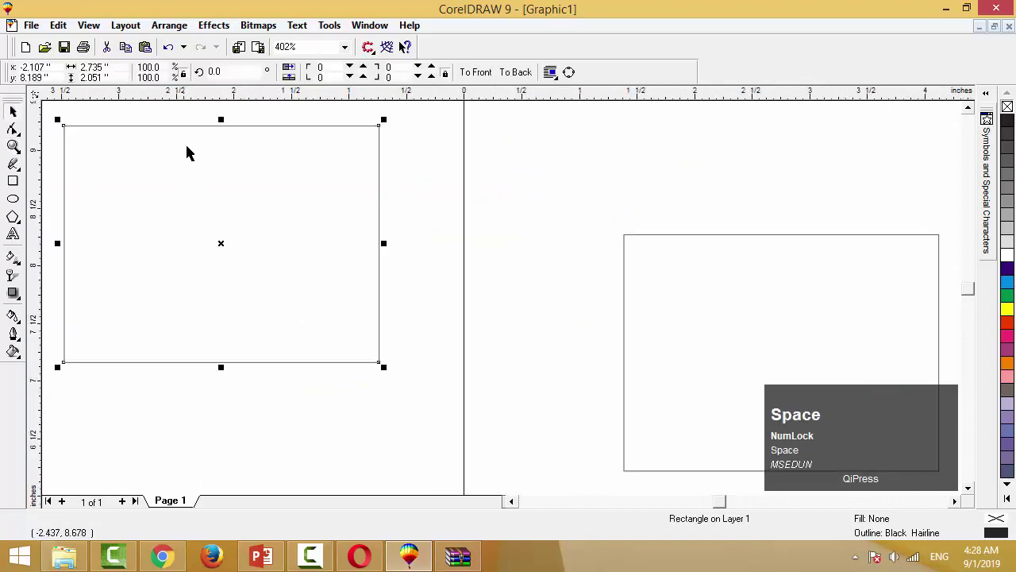
left_click_drag(382, 119, 229, 262)
right_click(102, 347)
left_click(104, 334)
left_click(426, 281)
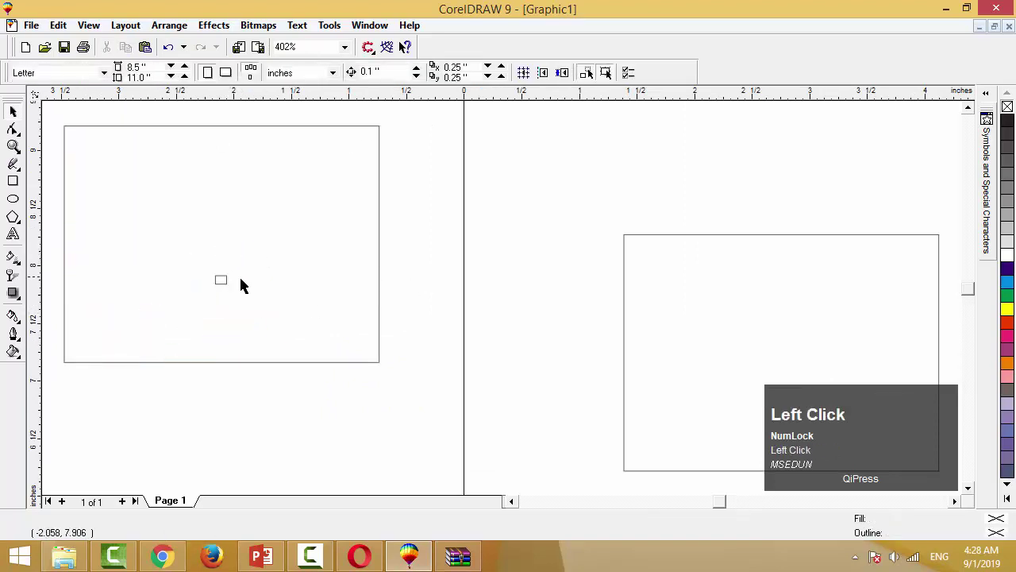
Step: Round all four corners of the tiny rectangle to about 88 with the Shape tool
key("F2")
left_click_drag(245, 261, 205, 293)
key("F2")
left_click_drag(410, 203, 597, 325)
key("F2")
left_click_drag(306, 176, 677, 456)
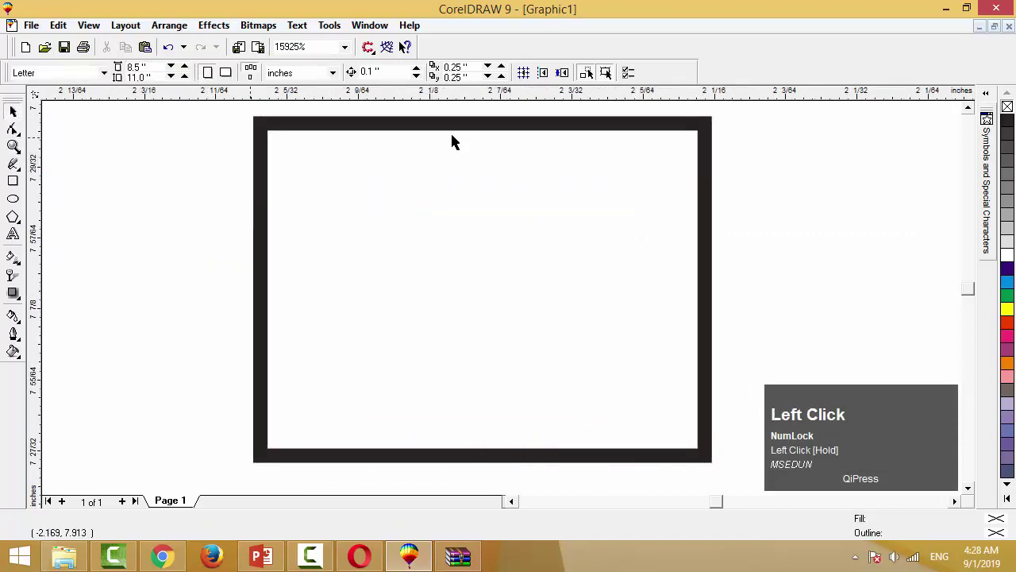
left_click(336, 127)
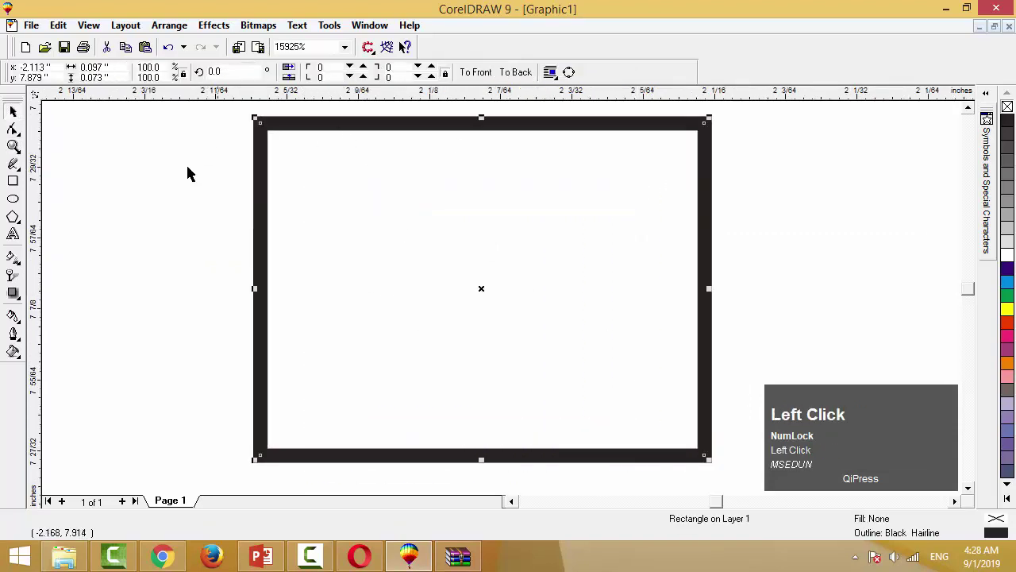
left_click(13, 129)
left_click_drag(266, 131, 405, 147)
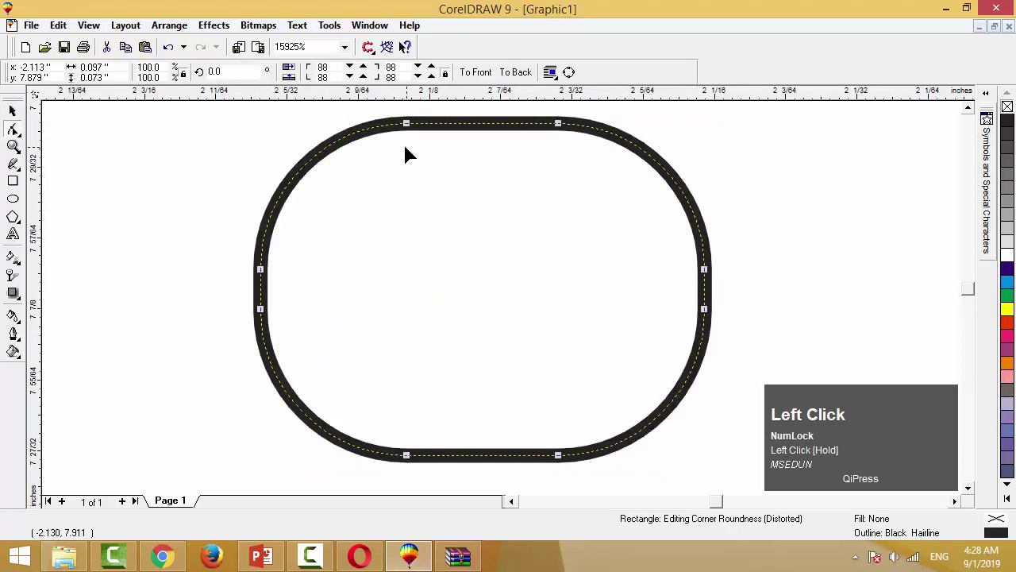
left_click(12, 111)
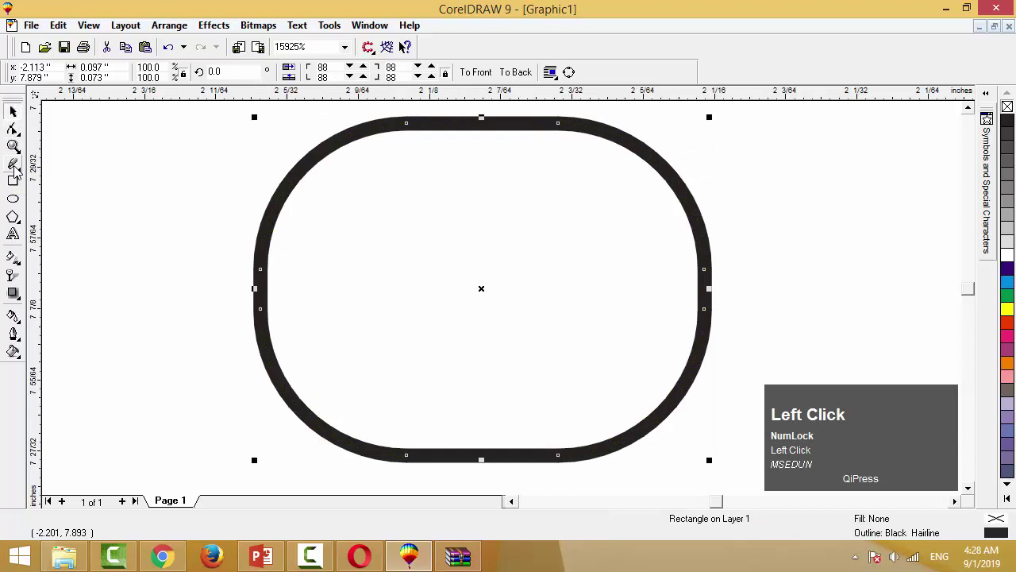
Step: Draw a straight horizontal line with the Freehand tool above the rectangle beside the page and move it across that rectangle's middle
key("F4")
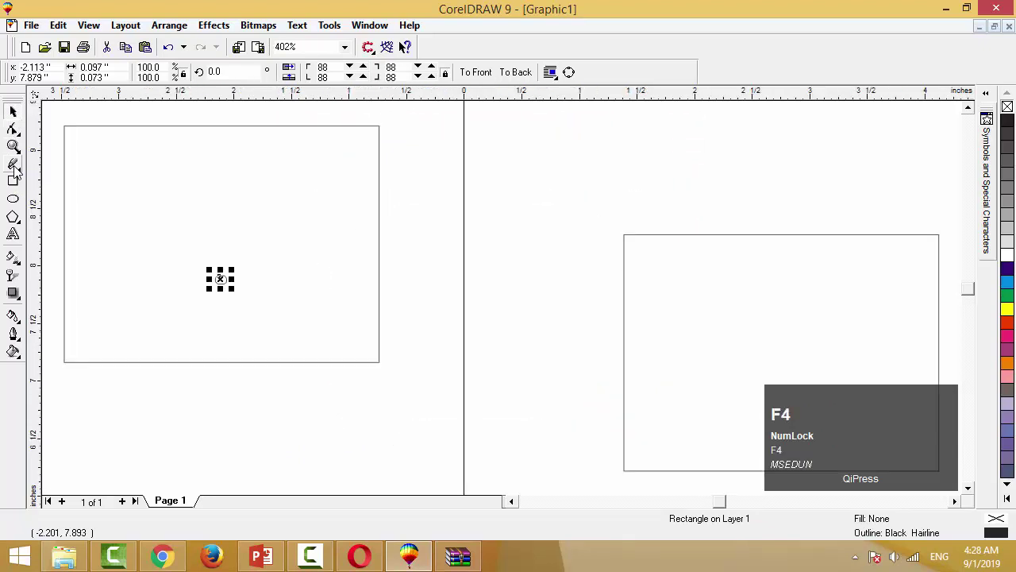
key("F3")
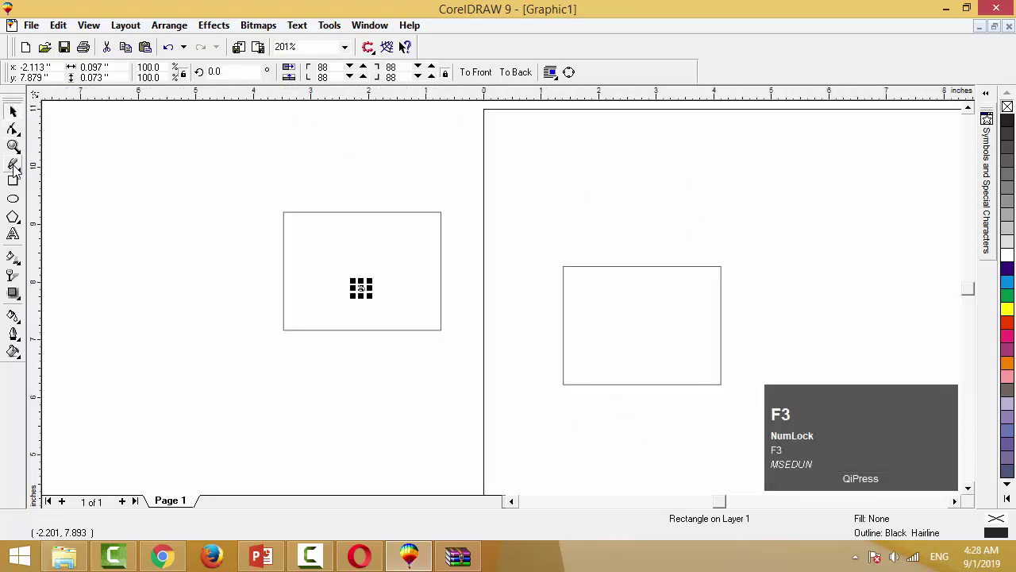
left_click(13, 164)
left_click(181, 144)
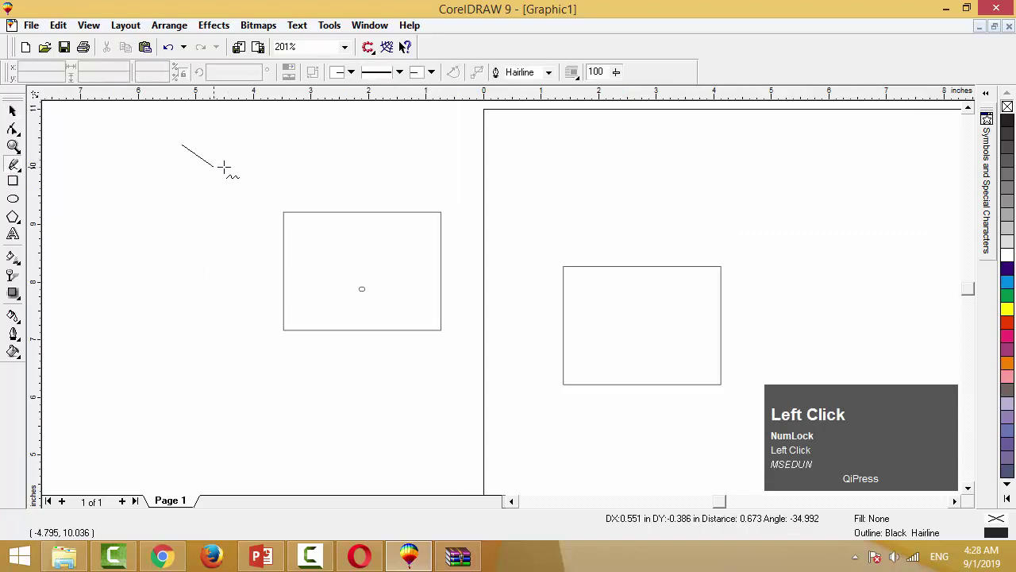
left_click(347, 146, "ctrl")
key("space")
left_click_drag(265, 146, 352, 277)
left_click(142, 249)
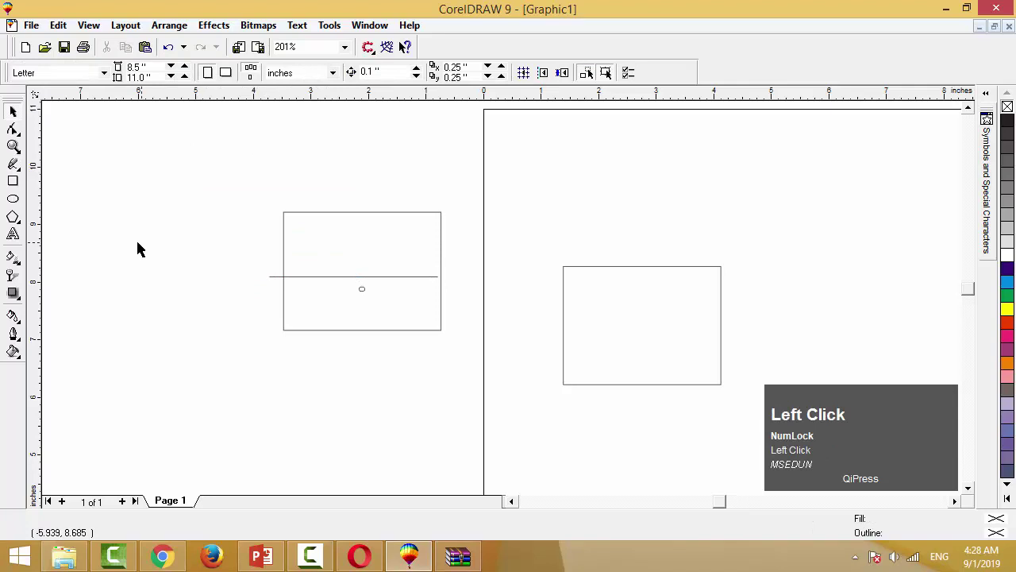
Step: Draw six more rectangles of varied proportions: five around and over the shapes beside the page, and a wide one on the page
left_click(12, 182)
mouse_move(104, 166)
left_mouse_down()
mouse_move(279, 266)
mouse_move(248, 276)
left_mouse_up()
left_click_drag(113, 332, 228, 469)
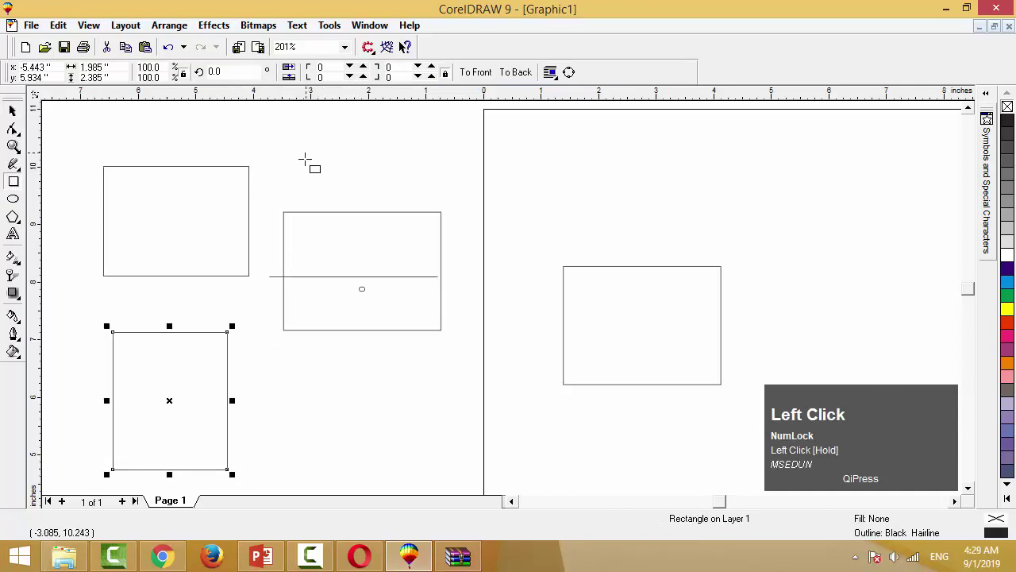
left_click_drag(299, 154, 408, 263)
left_click(510, 174)
left_click_drag(583, 229, 746, 243)
left_click_drag(216, 132, 320, 298)
left_click_drag(281, 408, 468, 297)
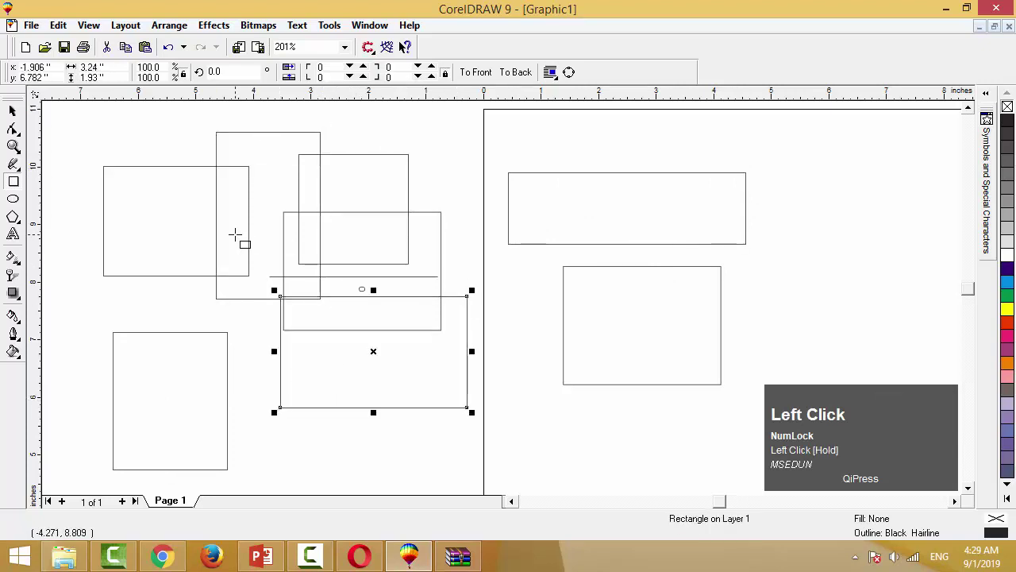
key("space")
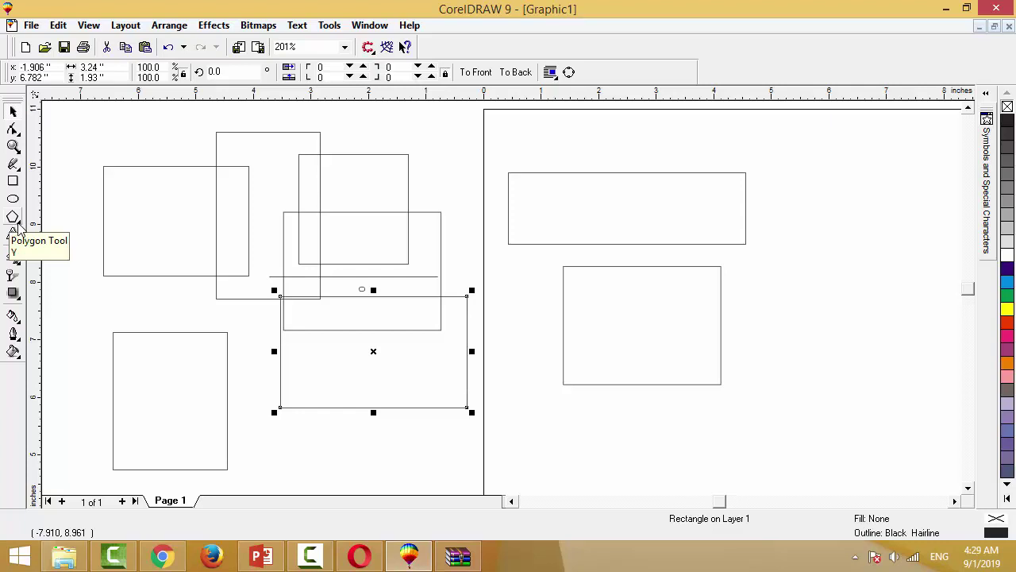
Step: Draw a symmetrical spiral with 4 revolutions over the upper rectangle farthest from the page
mouse_move(19, 227)
left_mouse_down()
mouse_move(83, 229)
mouse_move(65, 225)
left_mouse_up()
left_click_drag(104, 185, 234, 338)
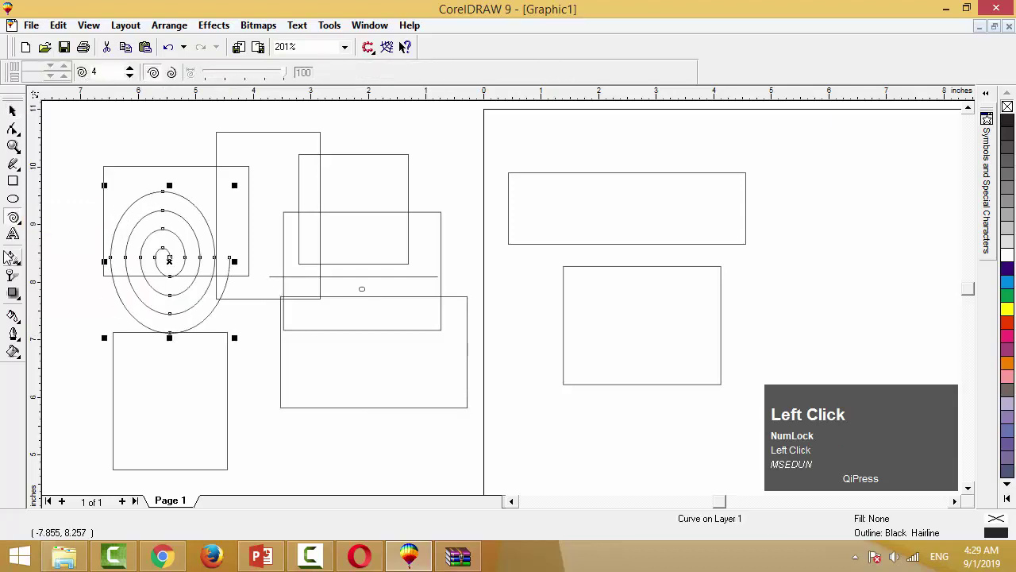
left_click(22, 230)
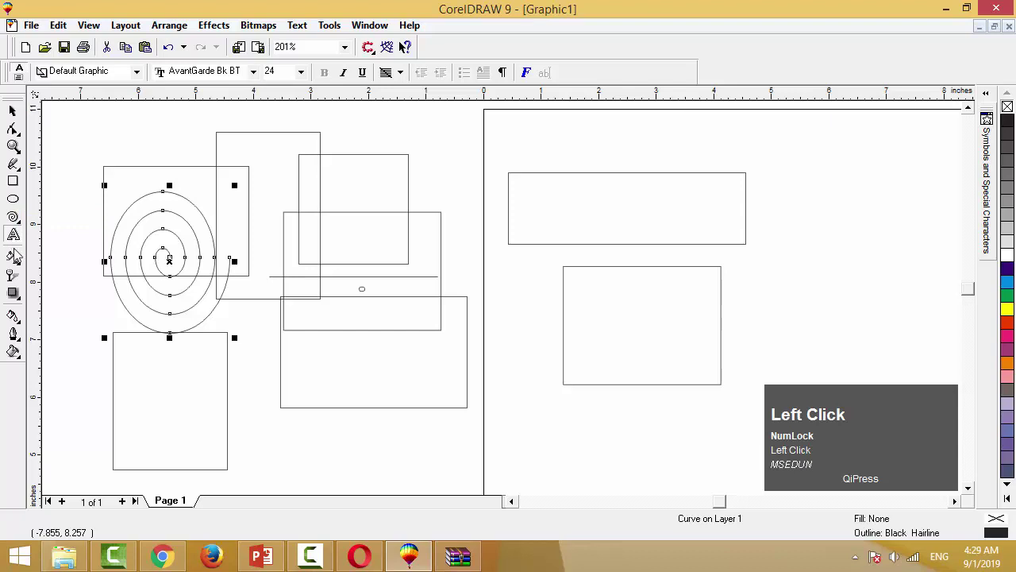
left_click(14, 295)
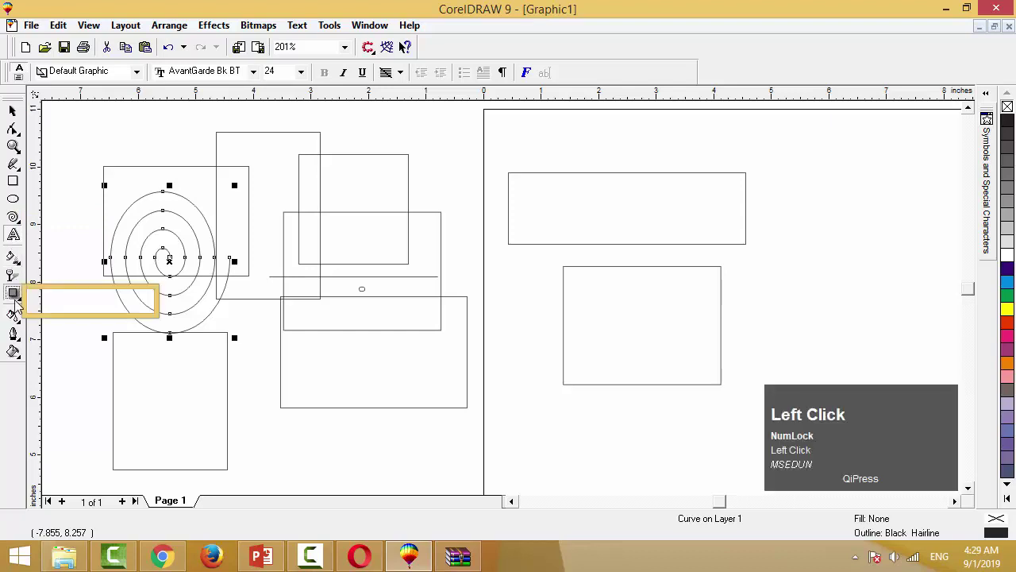
left_click(13, 351)
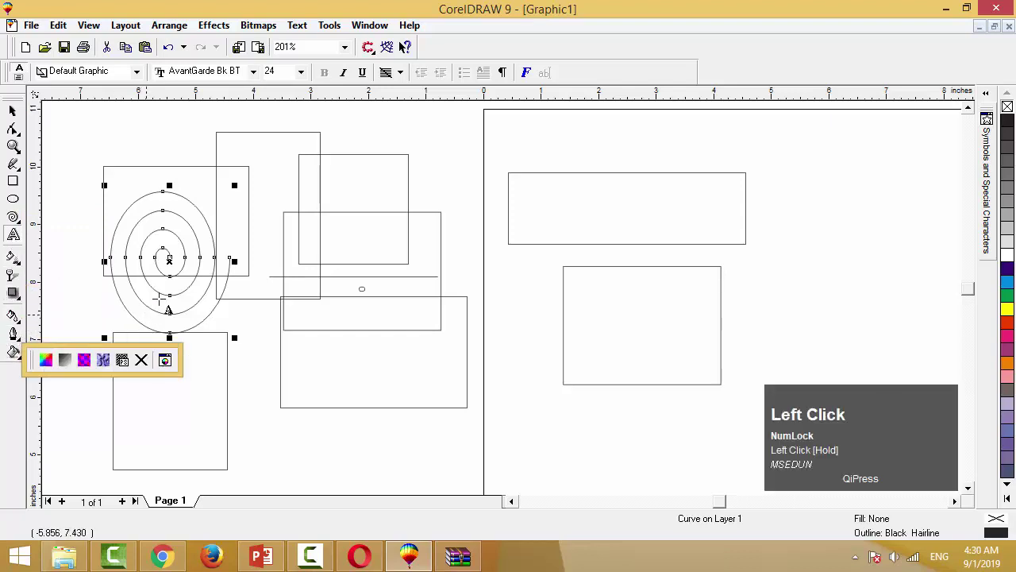
key("space")
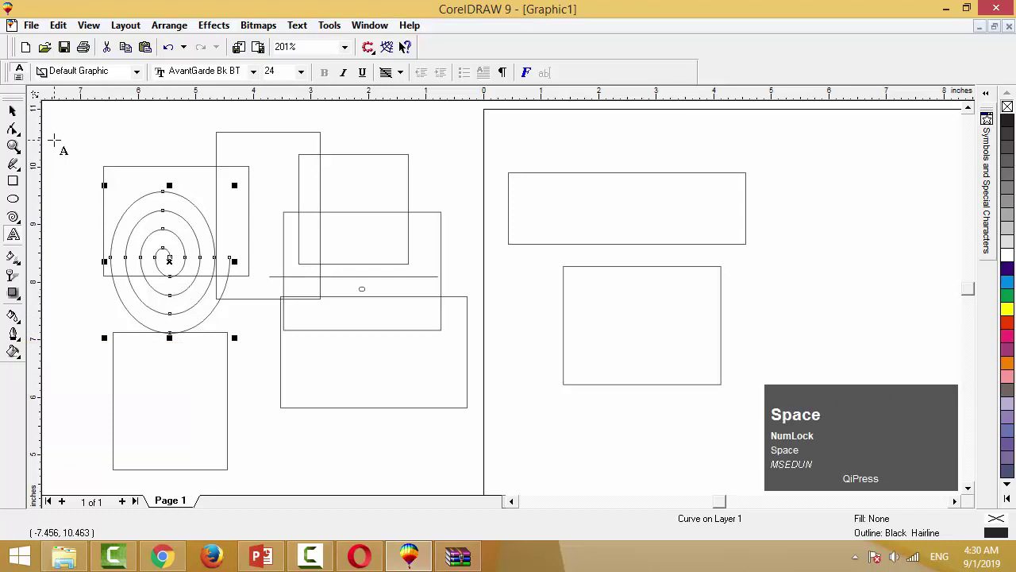
Step: Select all the practice shapes on and beside the page with the Pick tool and delete them
left_click(12, 111)
left_click(82, 161)
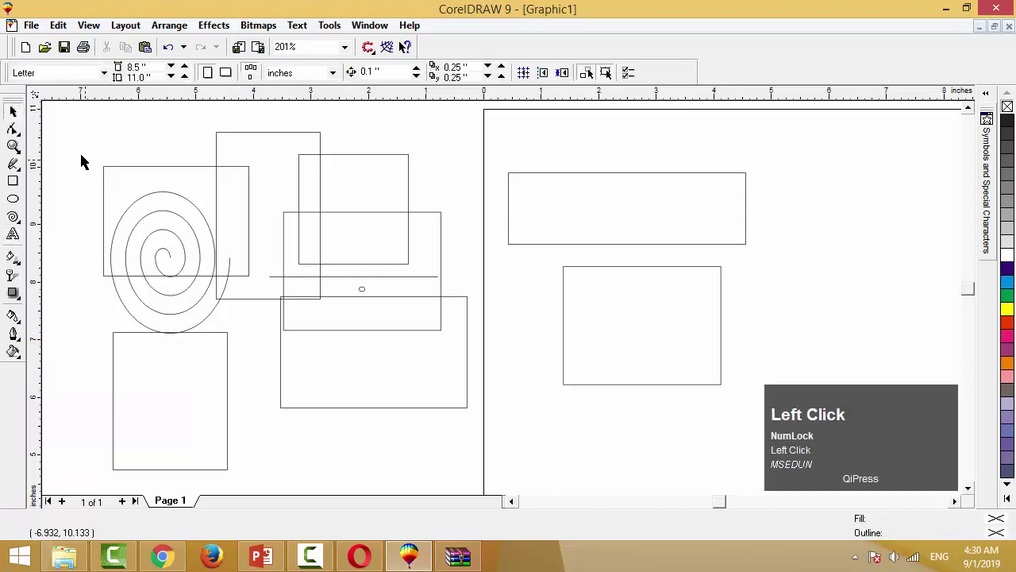
left_click_drag(75, 112, 762, 417)
key("Delete")
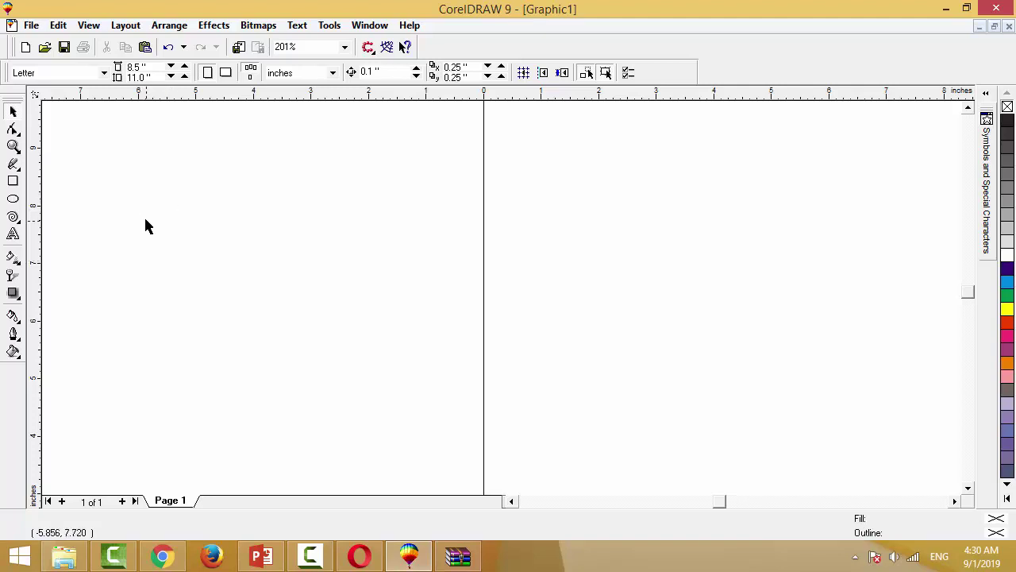
Step: Draw two rectangles: one about 3.36 by 2.32 inches beside the page and one about 3.86 by 2.62 inches on the page
left_click(13, 181)
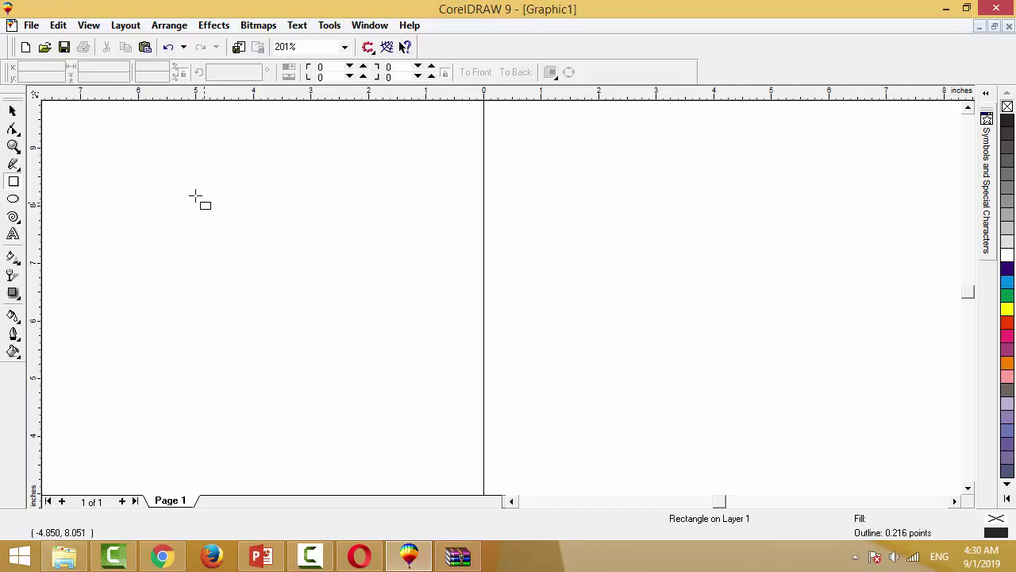
left_click_drag(184, 166, 187, 322)
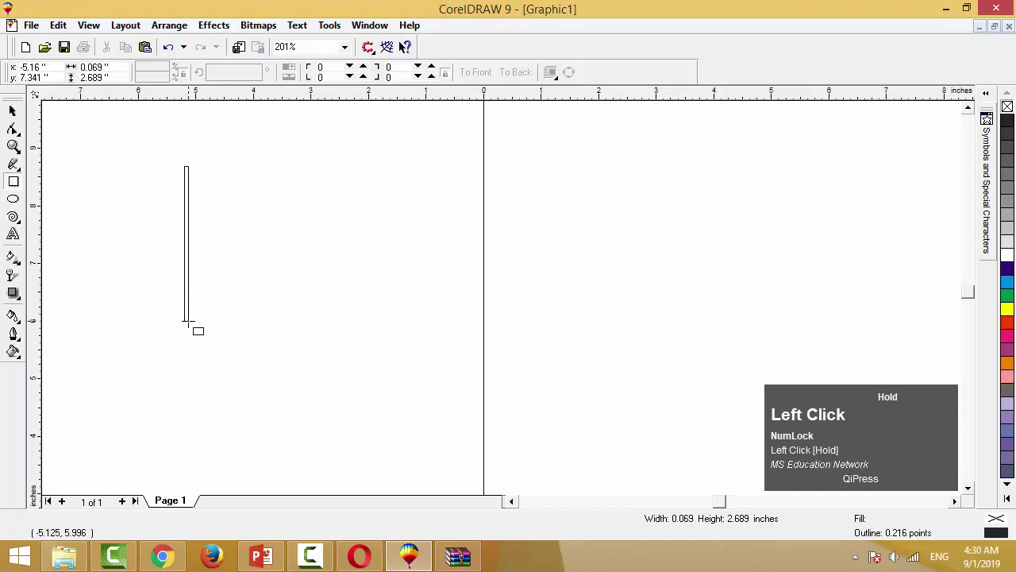
left_click_drag(188, 322, 378, 300)
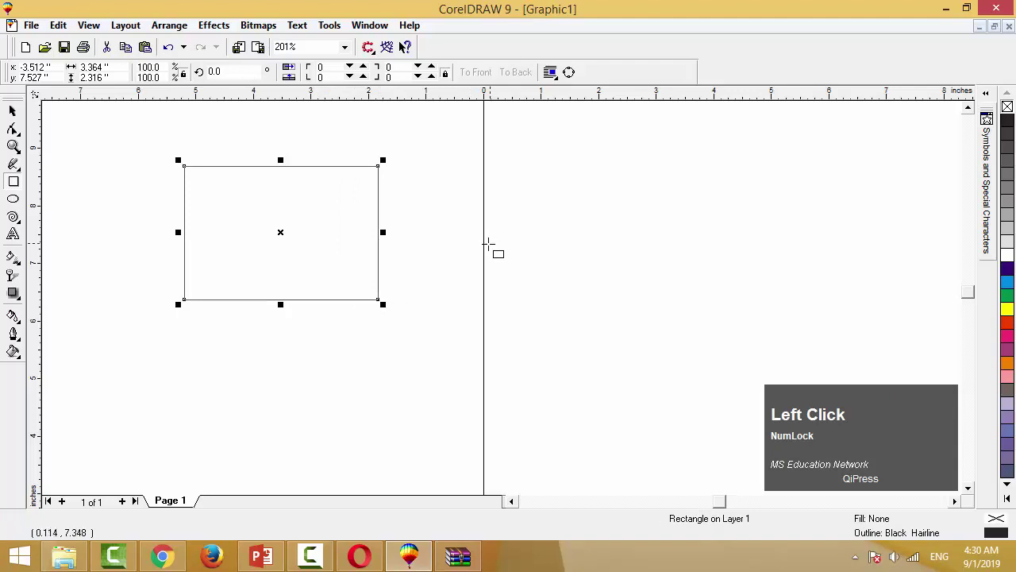
left_click_drag(565, 167, 788, 318)
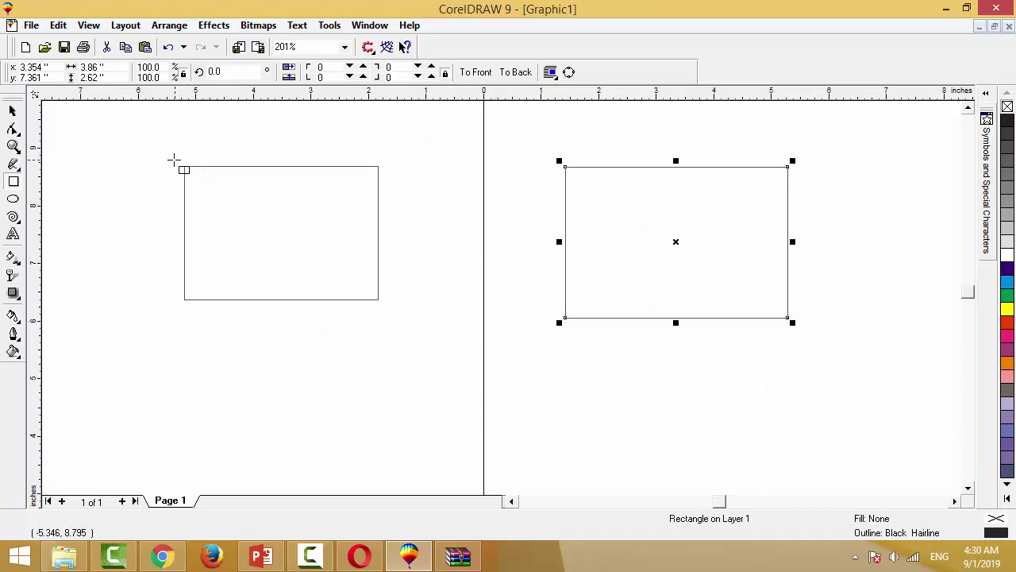
Step: Draw a rectangle about 1.72 by 1.37 inches overlapping the one beside the page and move it inside that larger rectangle
mouse_move(151, 135)
left_mouse_down()
mouse_move(195, 214)
mouse_move(251, 212)
left_mouse_up()
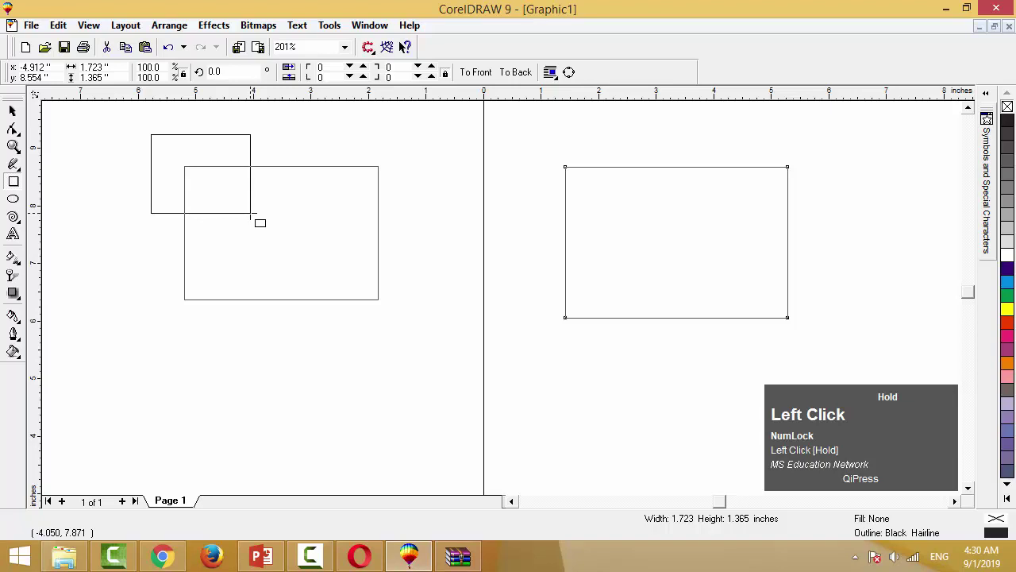
left_click_drag(251, 213, 251, 214)
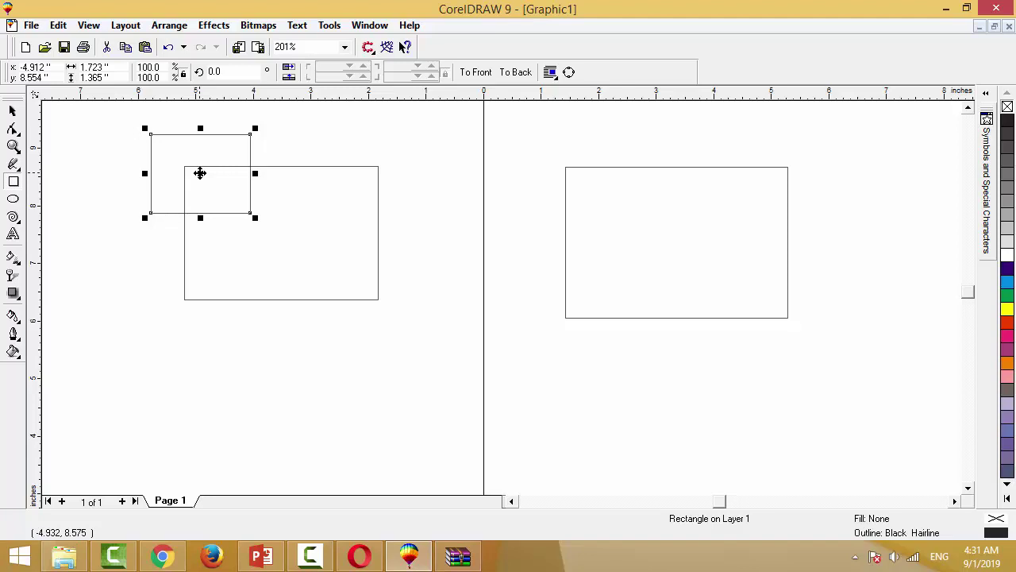
left_click_drag(199, 173, 199, 173)
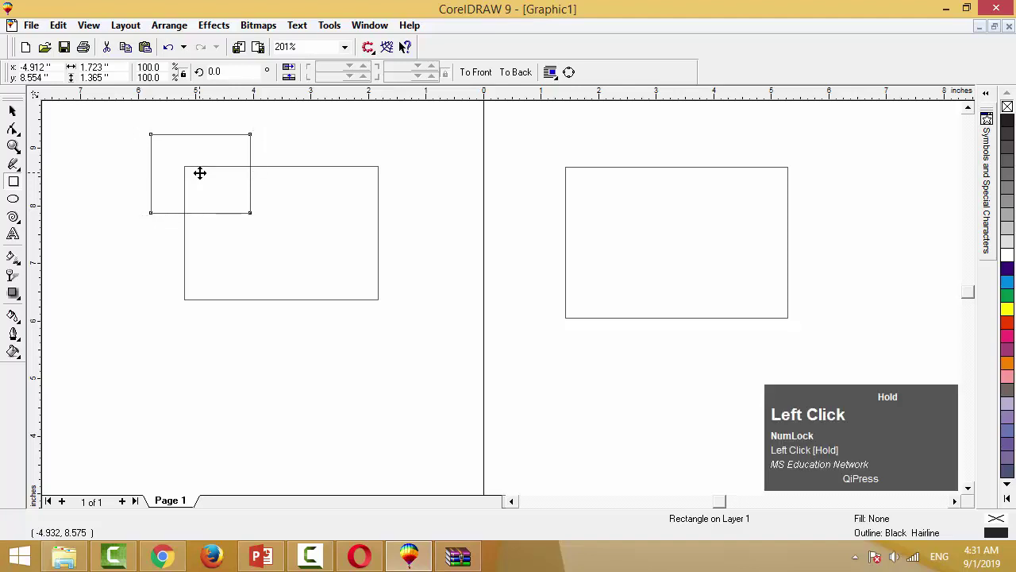
left_click_drag(200, 172, 271, 208)
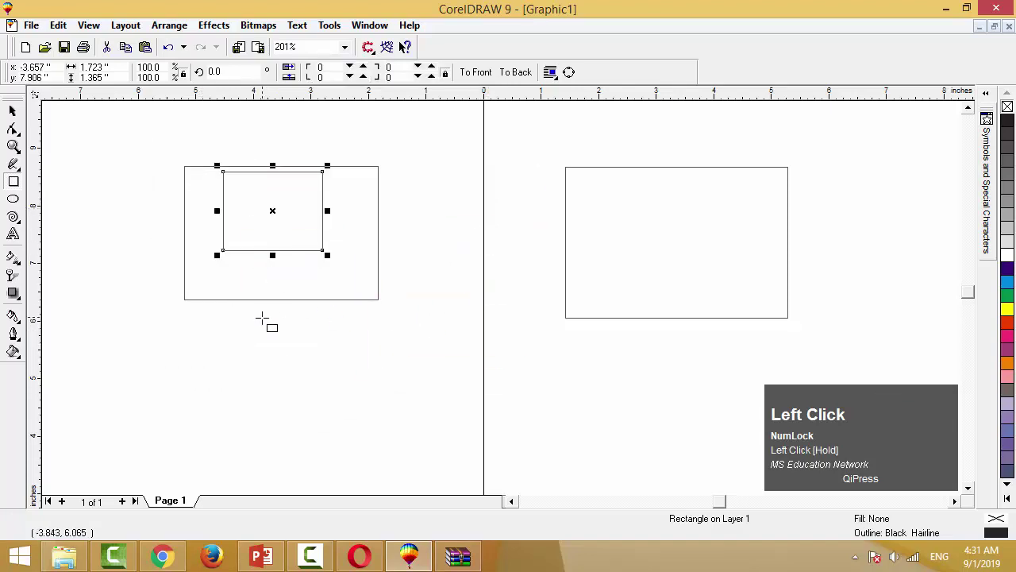
Step: With the Pick tool, shift the large rectangle beside the page down and the rectangle on the page farther from the page edge
left_click(215, 281)
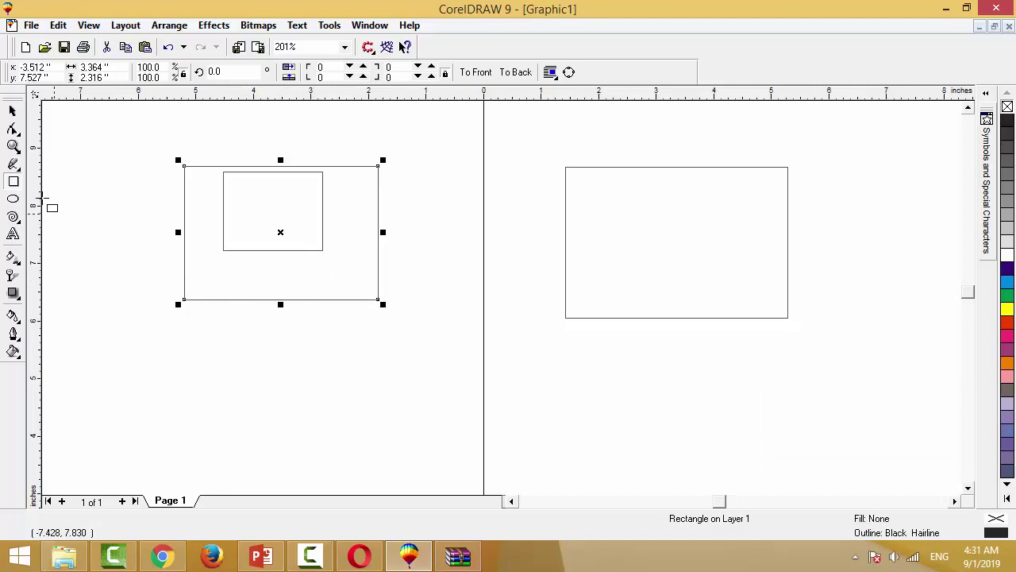
left_click(12, 113)
left_click(258, 317)
left_click(254, 300)
left_click(225, 286)
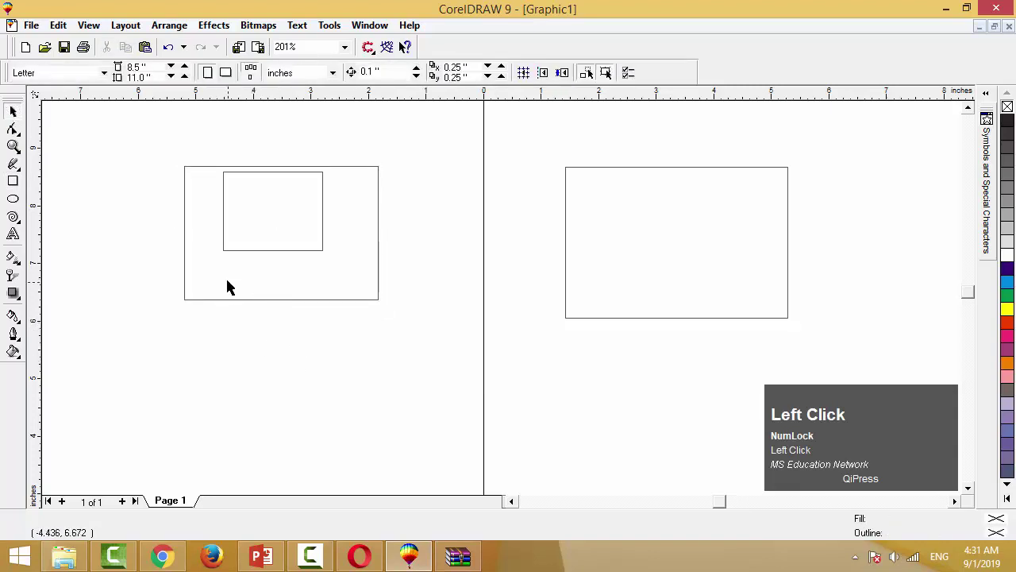
left_click_drag(227, 287, 252, 314)
left_click(669, 316)
left_click_drag(687, 300, 712, 247)
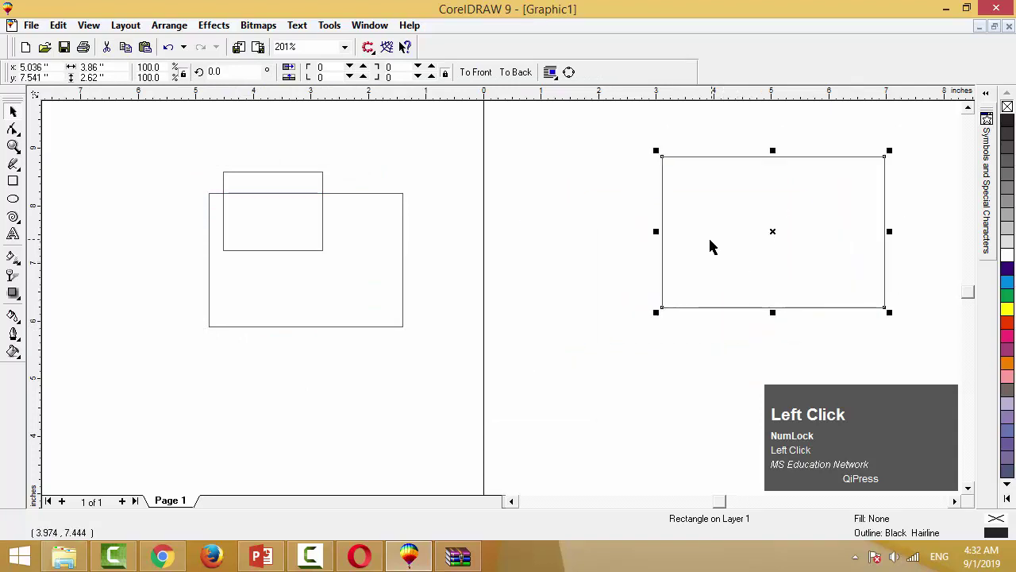
Step: Draw two more rectangles overlapping the shapes beside the page and undo both
left_click(13, 181)
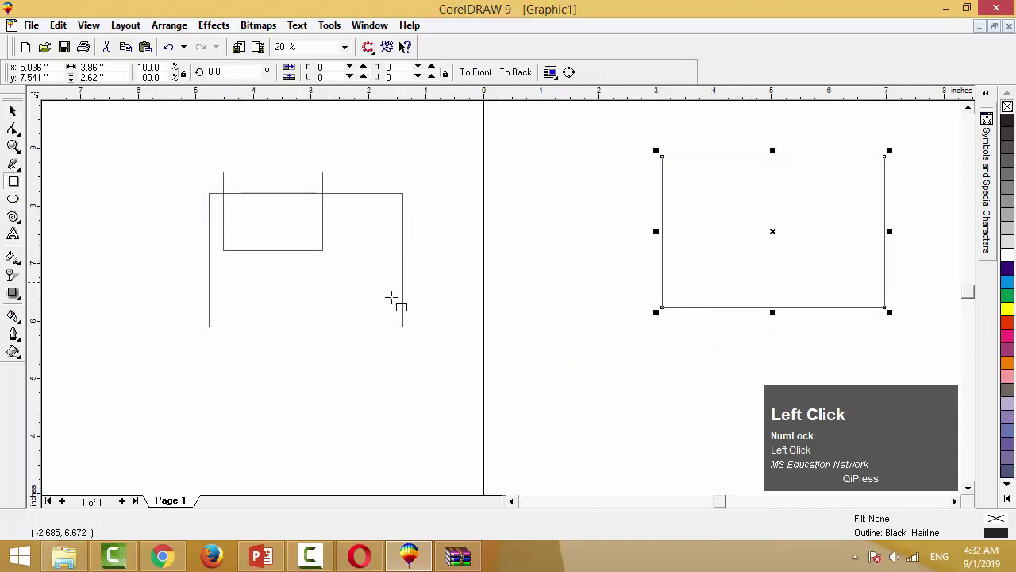
mouse_move(435, 266)
left_mouse_down()
mouse_move(374, 331)
mouse_move(286, 360)
left_mouse_up()
mouse_move(425, 142)
left_mouse_down()
mouse_move(124, 352)
mouse_move(184, 350)
left_mouse_up()
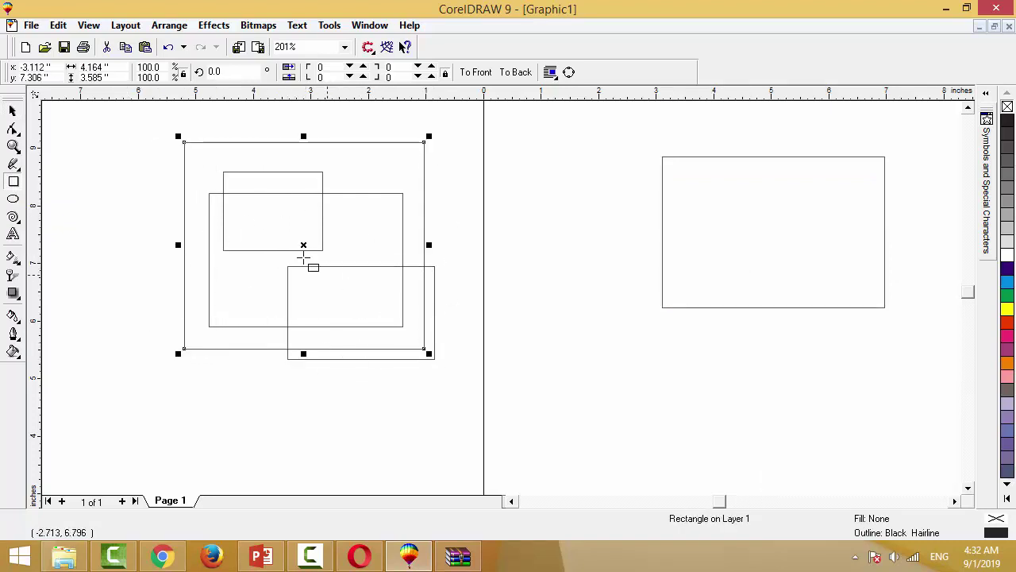
key("ctrl+z")
key("ctrl+z")
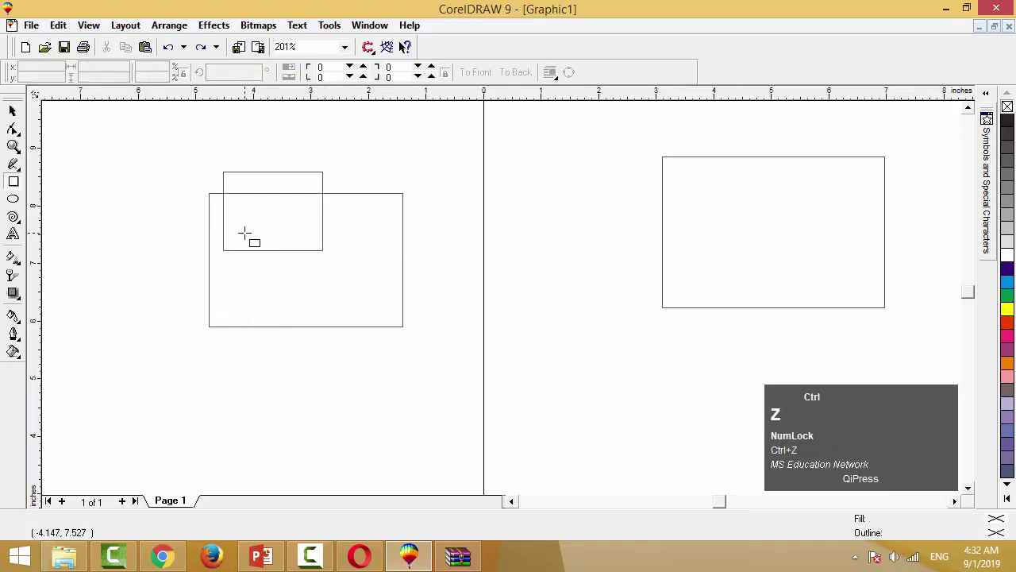
Step: Try a marquee selection over the two rectangles beside the page and select the smaller one with the Pick tool
left_click(15, 112)
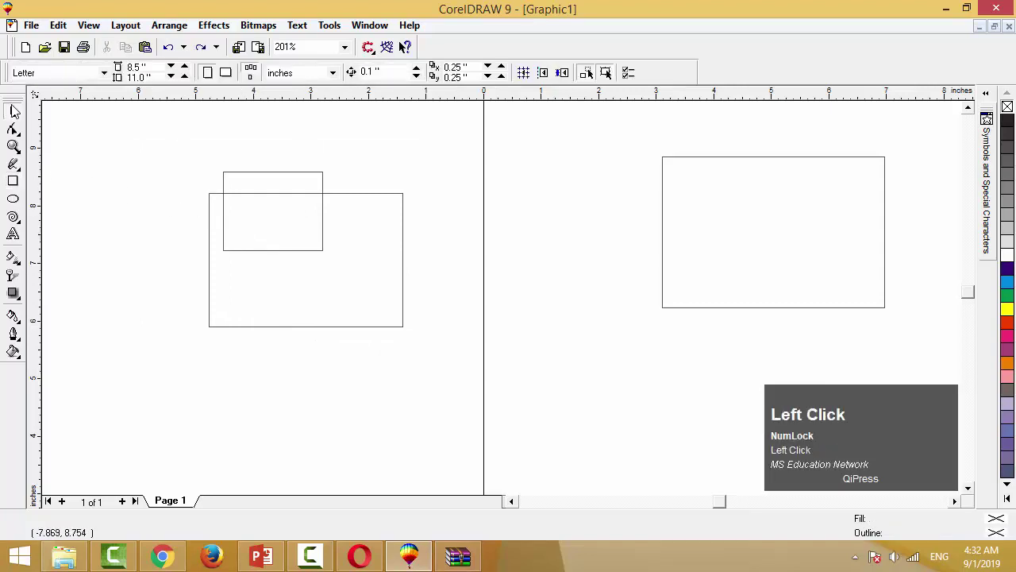
left_click_drag(177, 200, 384, 325)
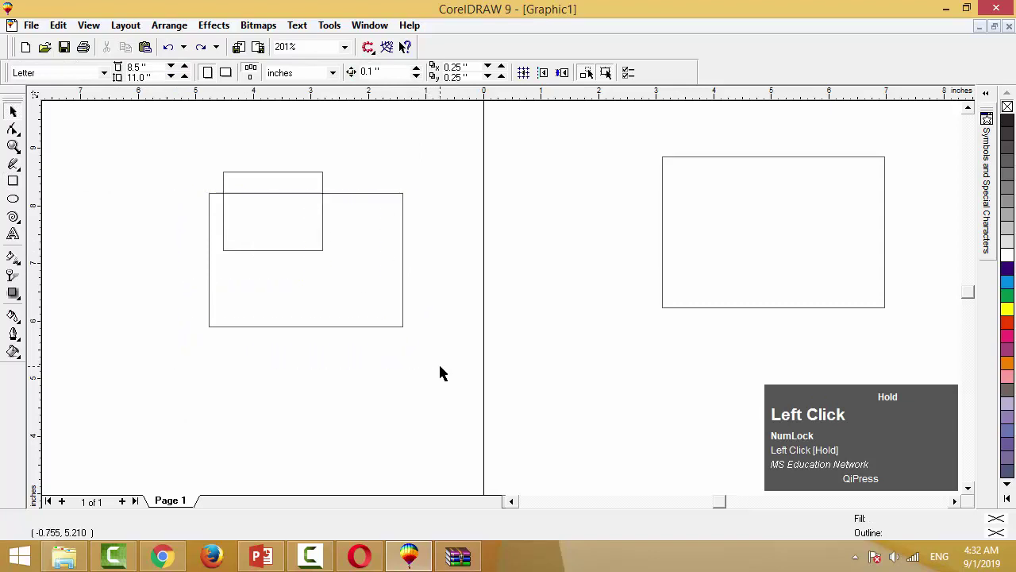
left_click(225, 256)
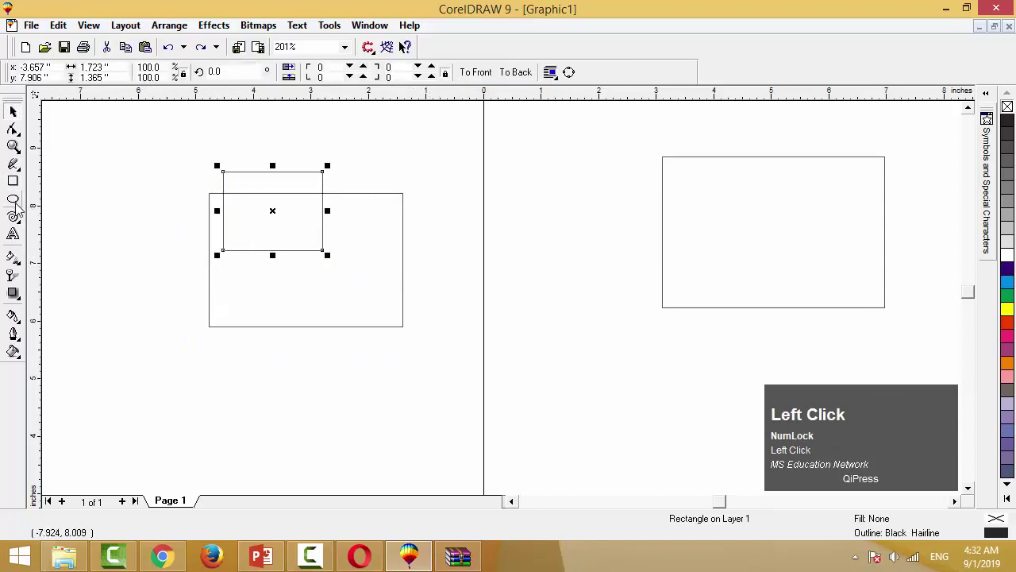
Step: Add the artistic text "asdfasdfasdfasdfasdasdsdfsdf" in the large rectangle beside the page and move it up across the page edge
left_click(12, 234)
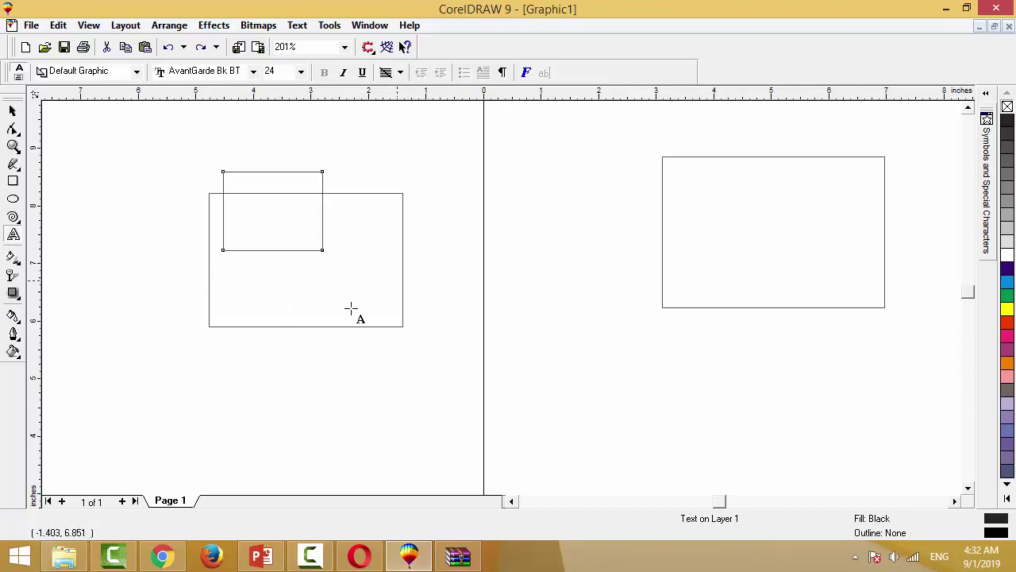
left_click(264, 300)
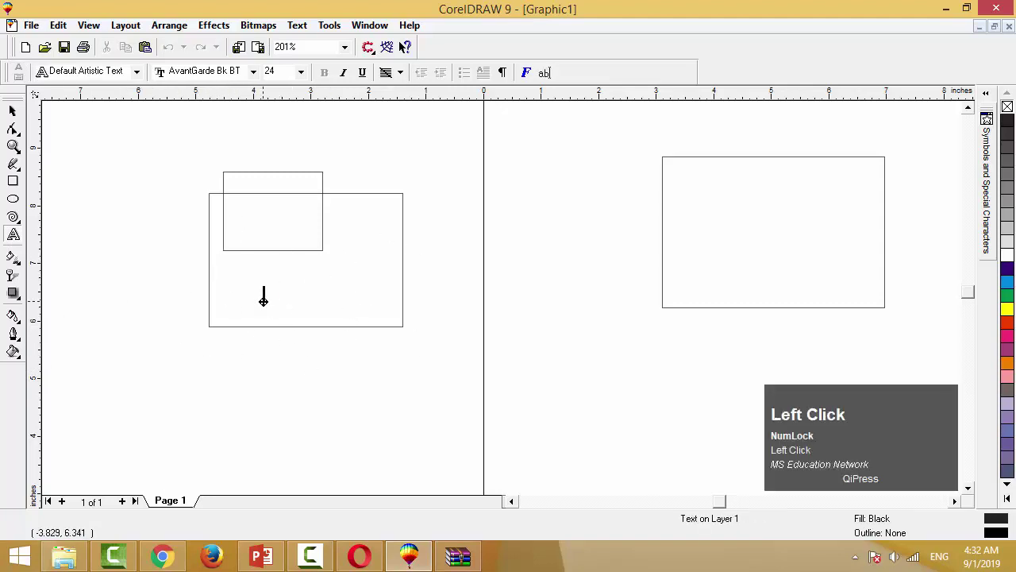
type("asdfasdfasdfasdfasdasdsdfsdf")
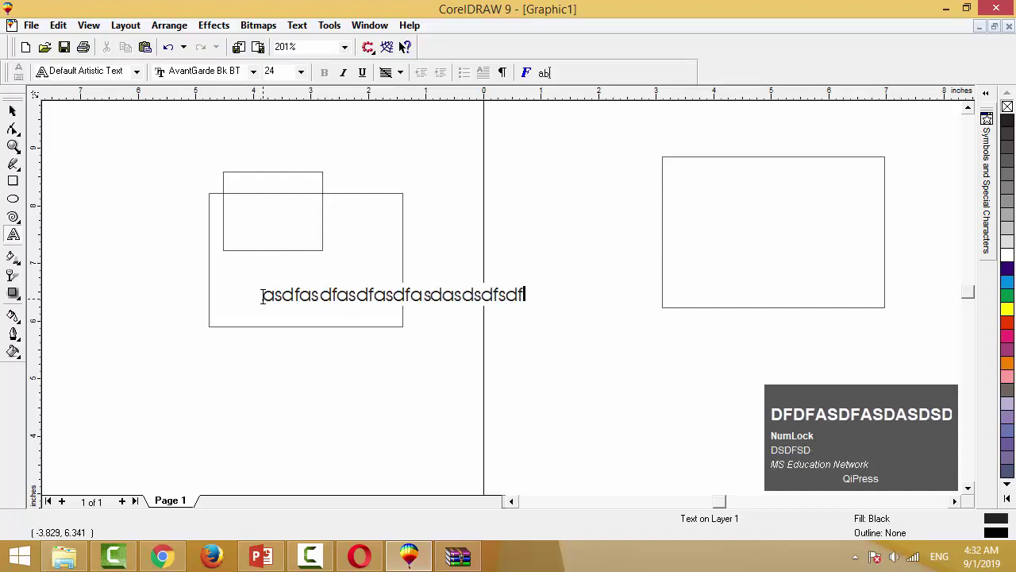
left_click(11, 110)
left_click_drag(390, 292, 502, 195)
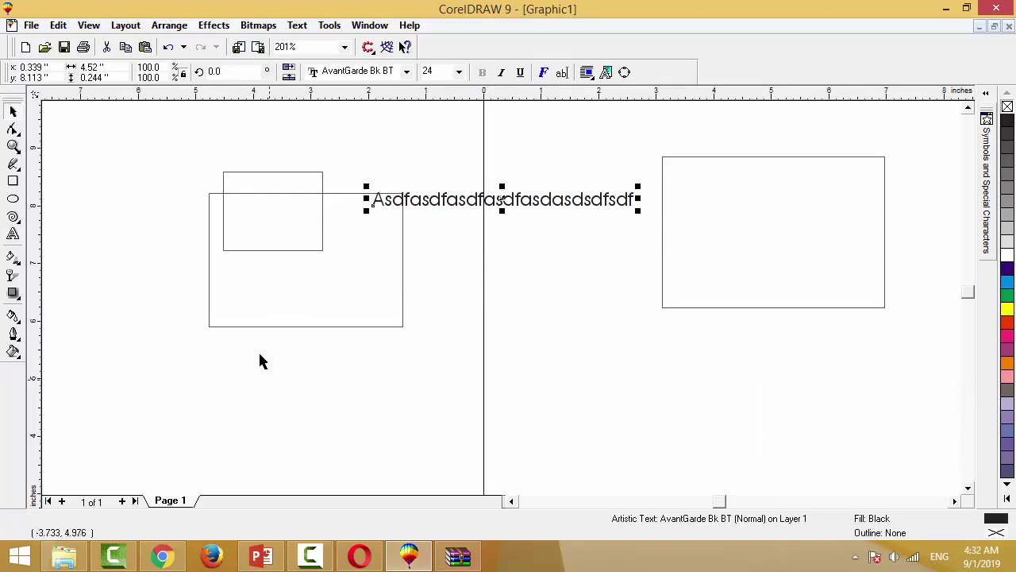
Step: Delete the artistic text and all three rectangles, leaving the drawing empty
left_click_drag(151, 152, 649, 404)
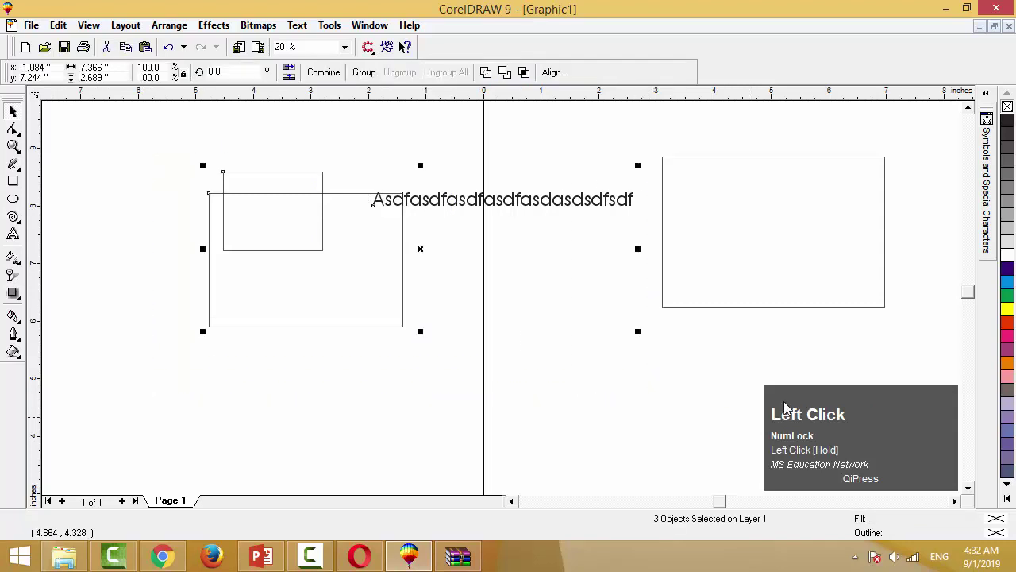
key("Delete")
left_click_drag(927, 140, 619, 348)
key("Delete")
left_click(308, 309)
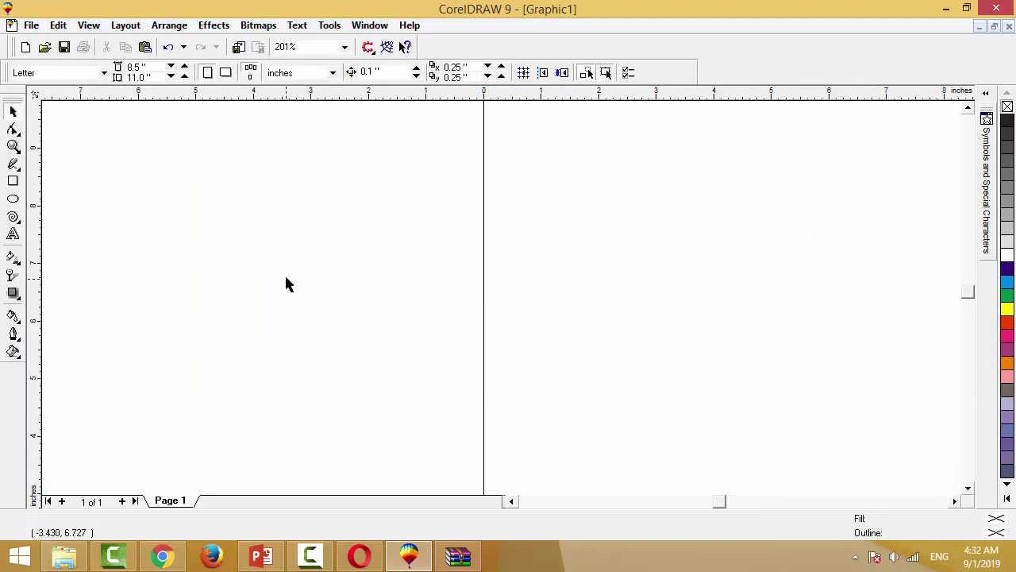
Step: Draw a rectangle about 3.12 by 2.91 inches beside the page and move it down toward the page edge
left_click(14, 182)
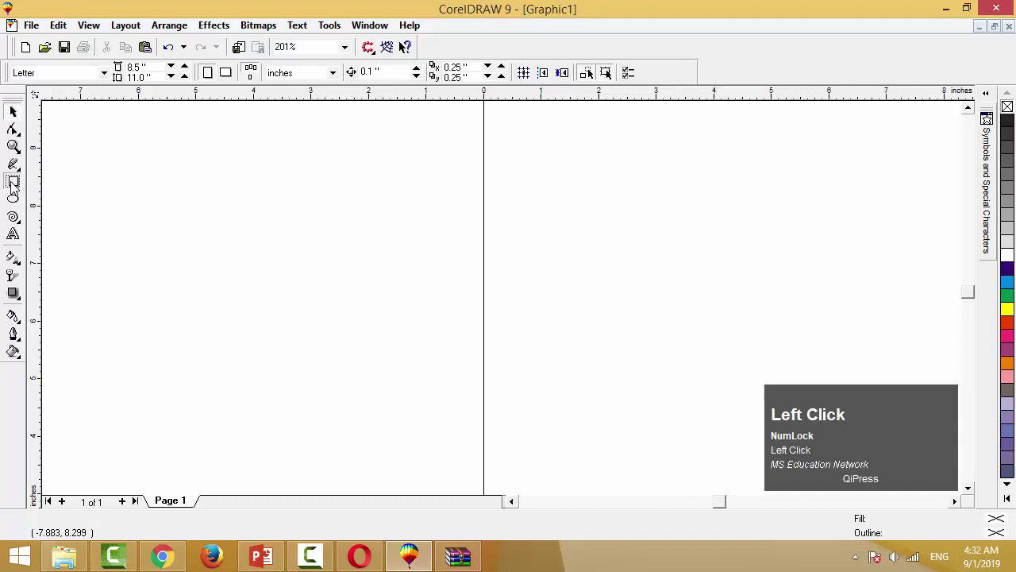
mouse_move(130, 144)
left_mouse_down()
mouse_move(309, 254)
mouse_move(309, 312)
left_mouse_up()
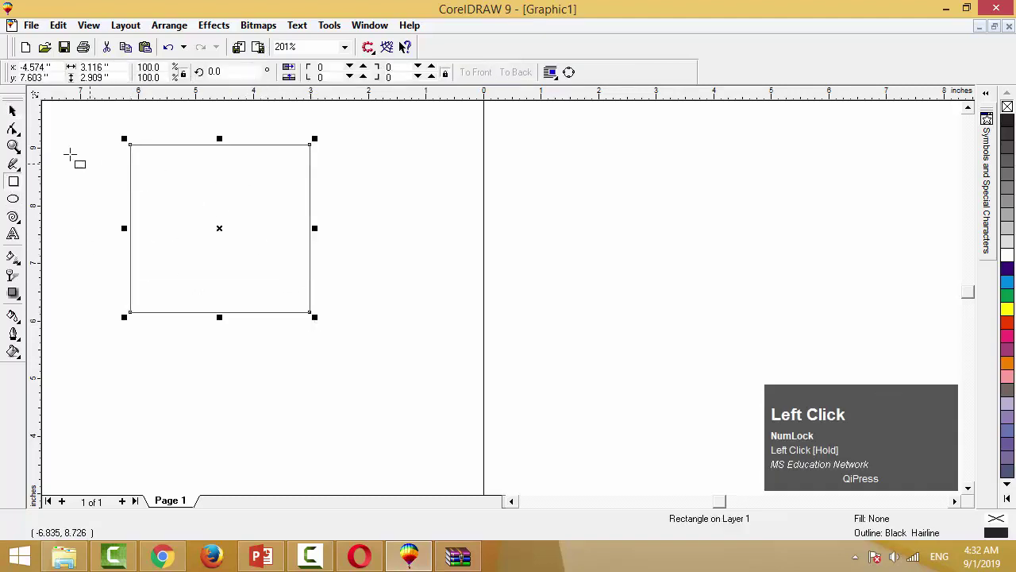
left_click(13, 112)
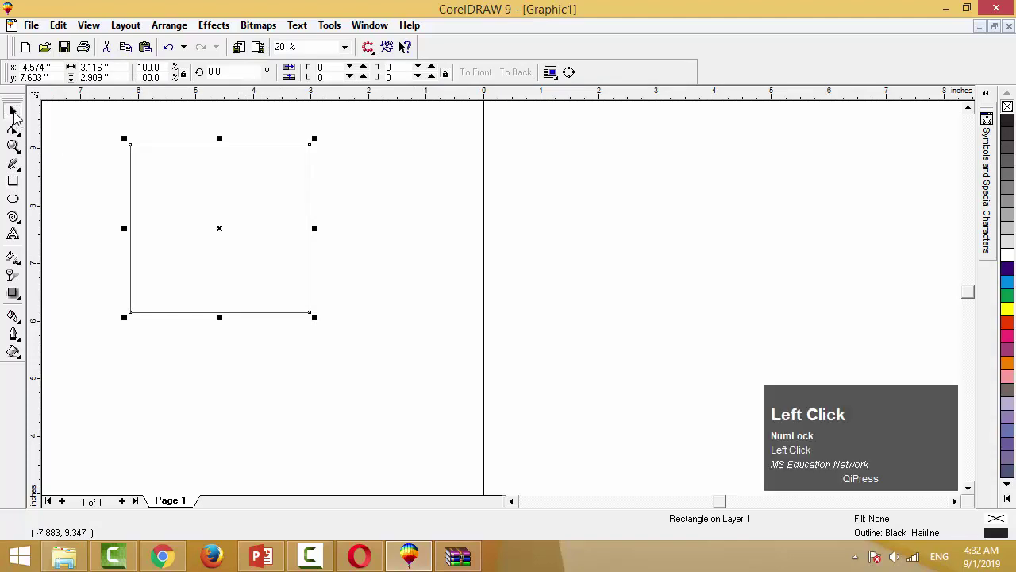
left_click_drag(219, 230, 349, 293)
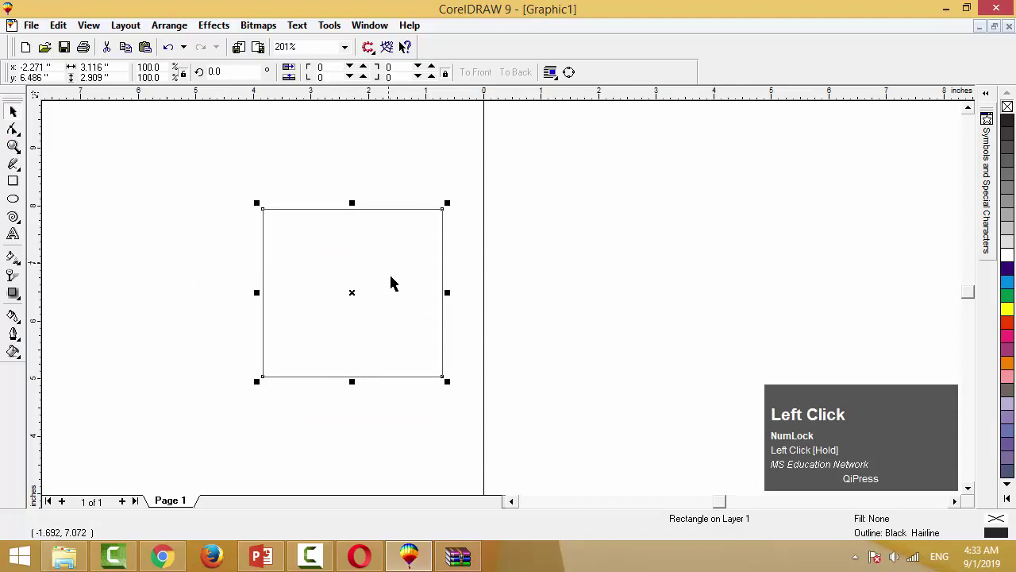
Step: Fill the rectangle with green and move it up beside the page
left_click(1006, 297)
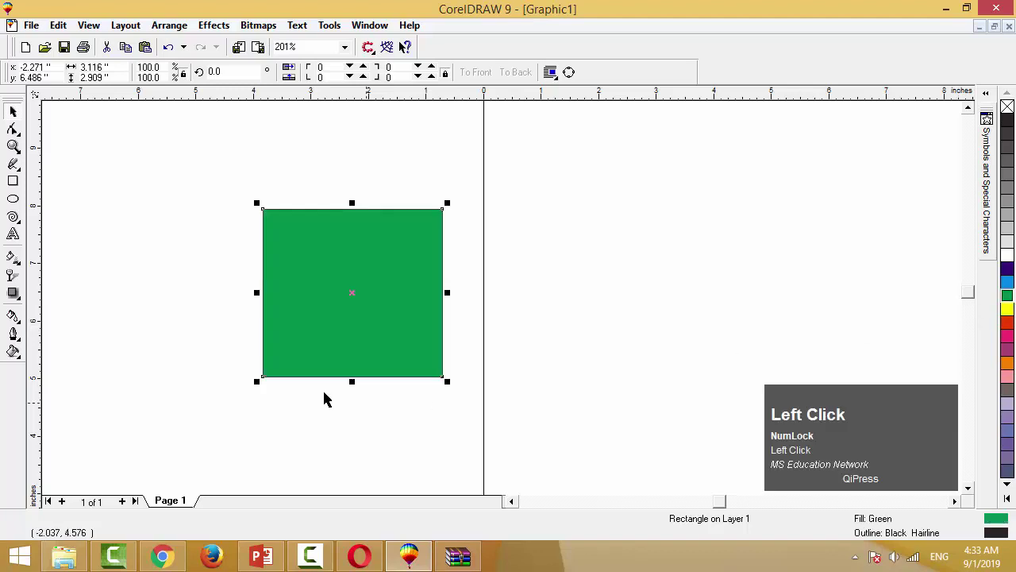
left_click_drag(326, 331, 314, 268)
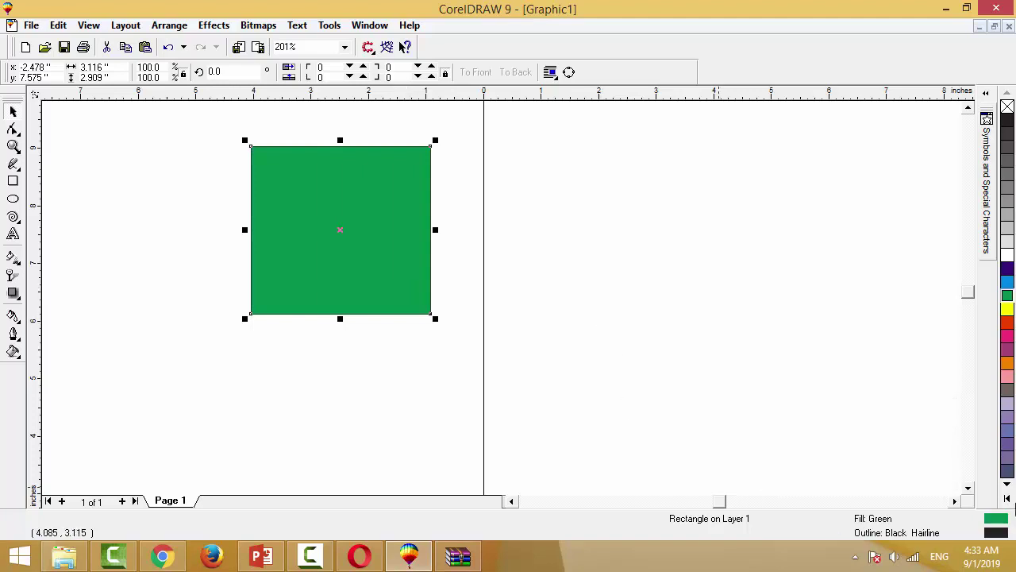
Step: Change the green rectangle's fill to Ice Blue, followed by Sand from the expanded colour palette
left_click(1007, 486)
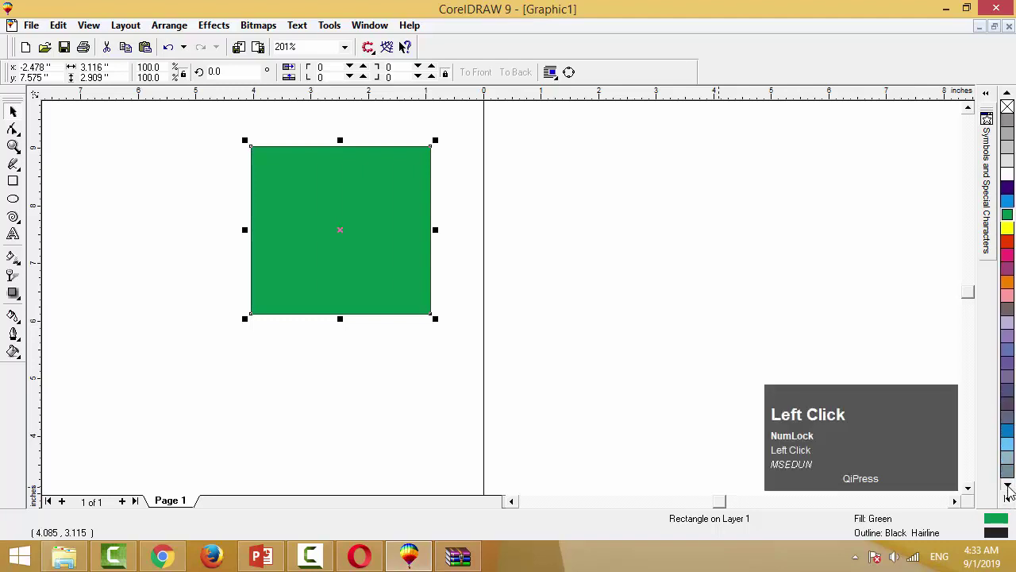
left_click(1006, 403)
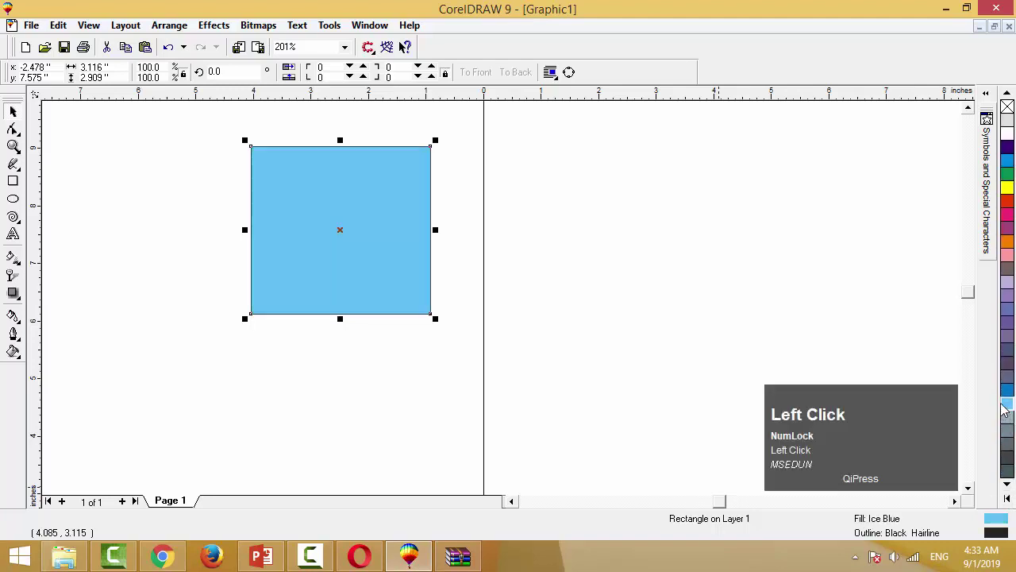
left_click(1008, 500)
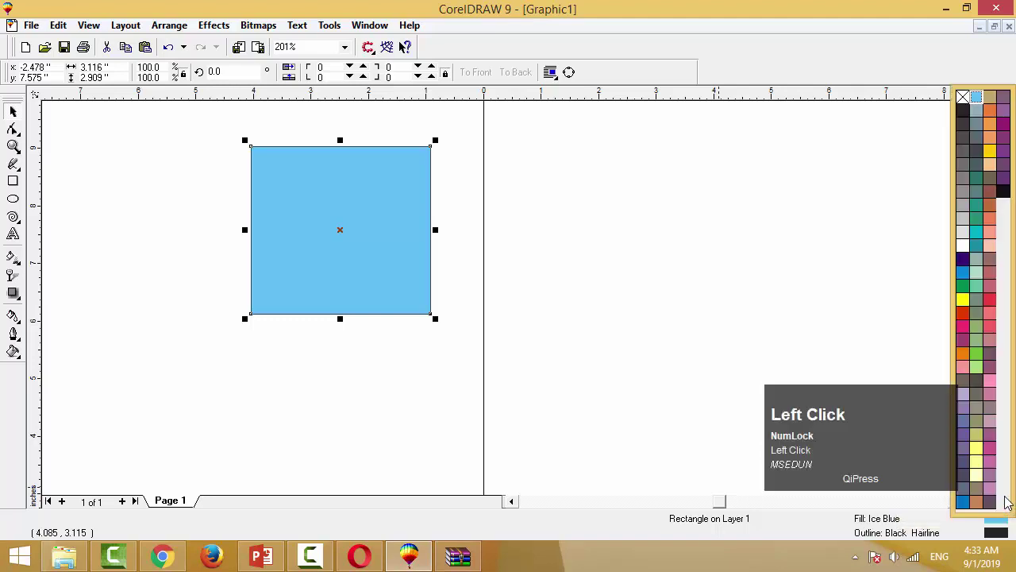
left_click(993, 161)
Step: Move the rectangle down about 1.05 inches beside the page and leave it deselected
left_click_drag(363, 277, 338, 330)
left_click(357, 423)
left_click(92, 195)
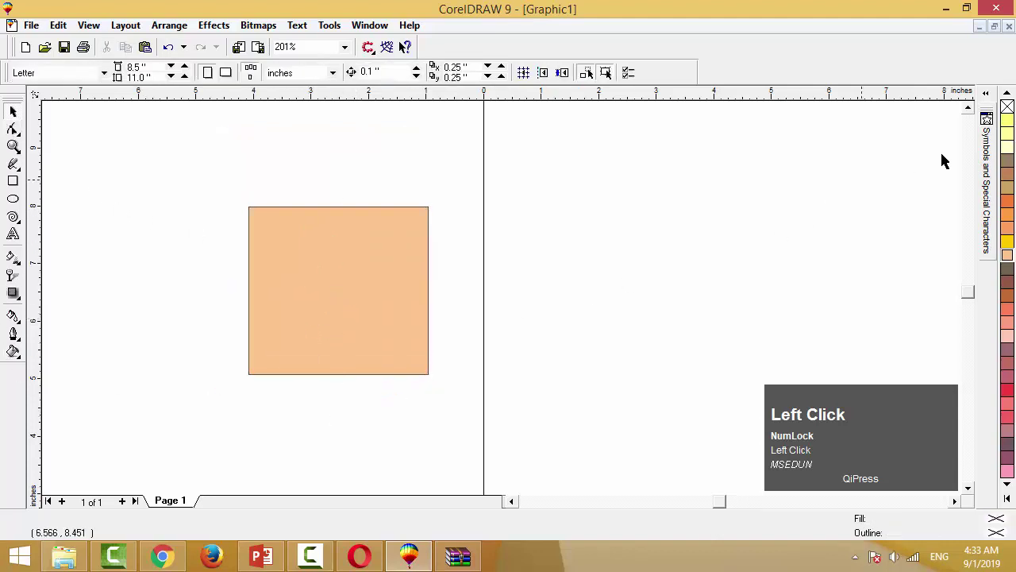
left_click(340, 346)
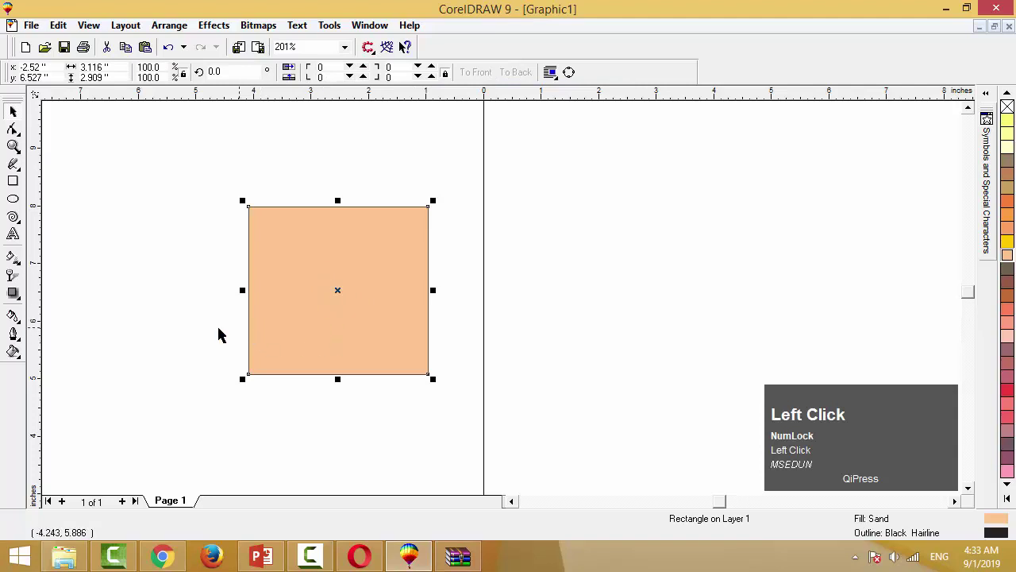
left_click(192, 337)
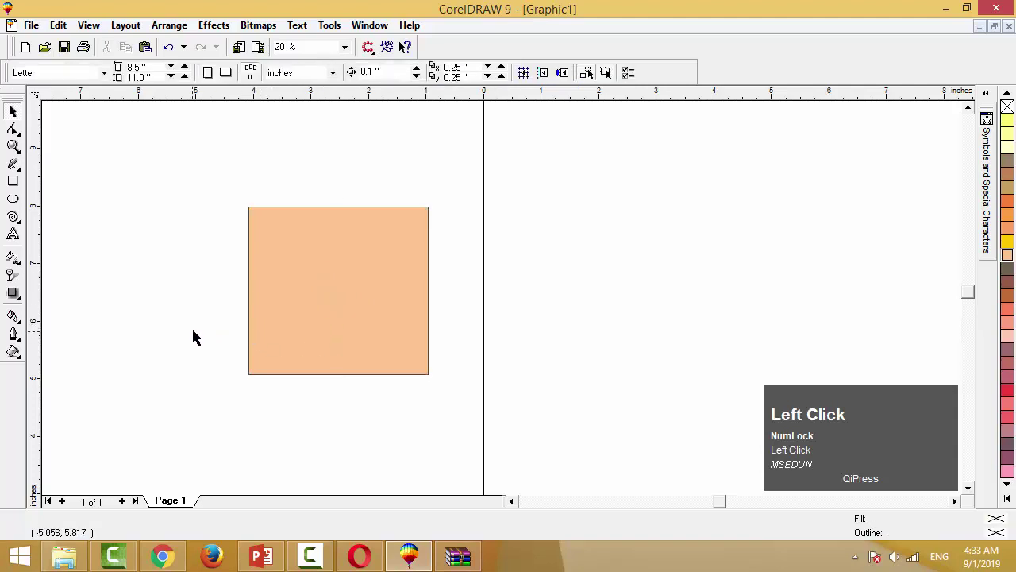